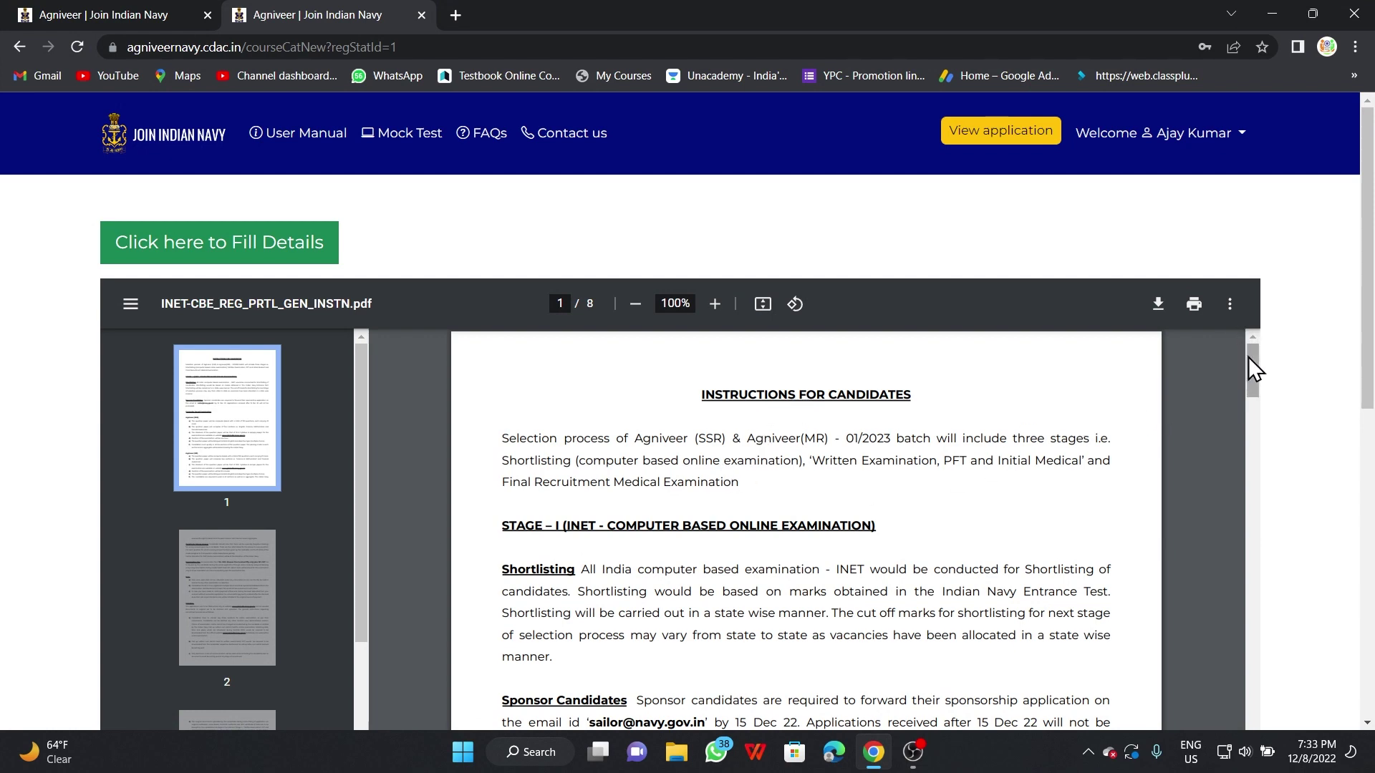
Step: Go through the candidate instructions and the completed personal details form, including its uploaded documents, and save the personal details with confirmation
{"action": "scroll", "coordinate": [1254, 362], "scroll_direction": "down", "scroll_amount": 1}
{"action": "left_click_drag", "start_coordinate": [1256, 365], "coordinate": [1274, 517]}
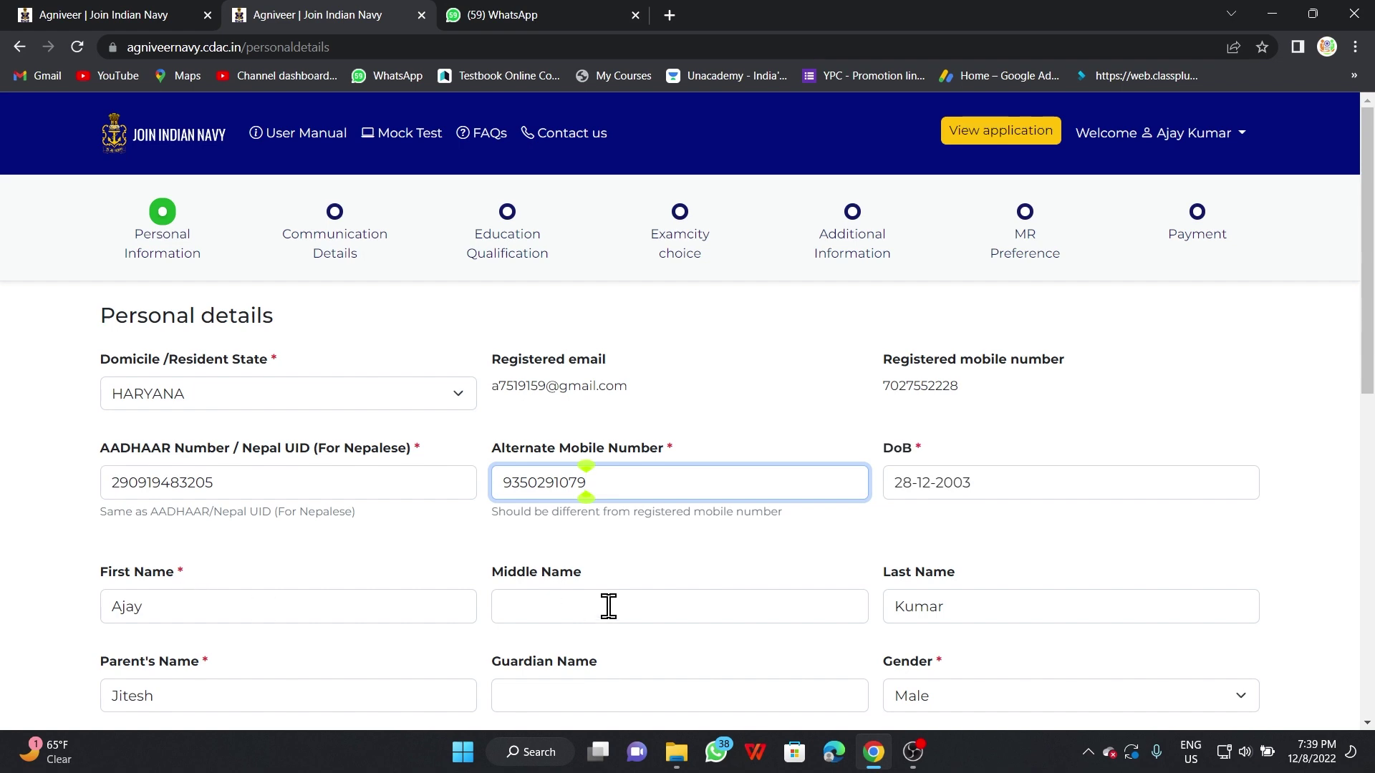
{"action": "scroll", "coordinate": [1371, 387], "scroll_direction": "down", "scroll_amount": 4}
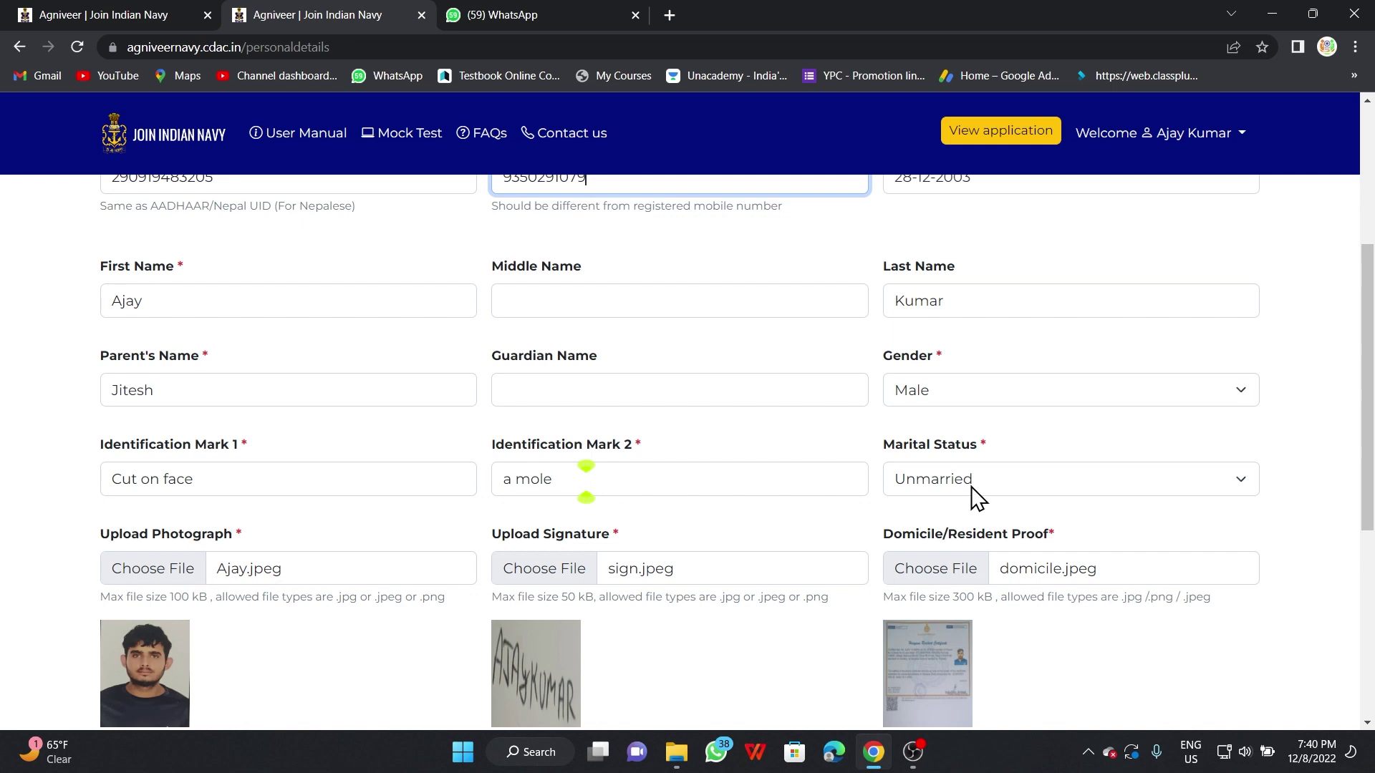
{"action": "scroll", "coordinate": [869, 516], "scroll_direction": "down", "scroll_amount": 2}
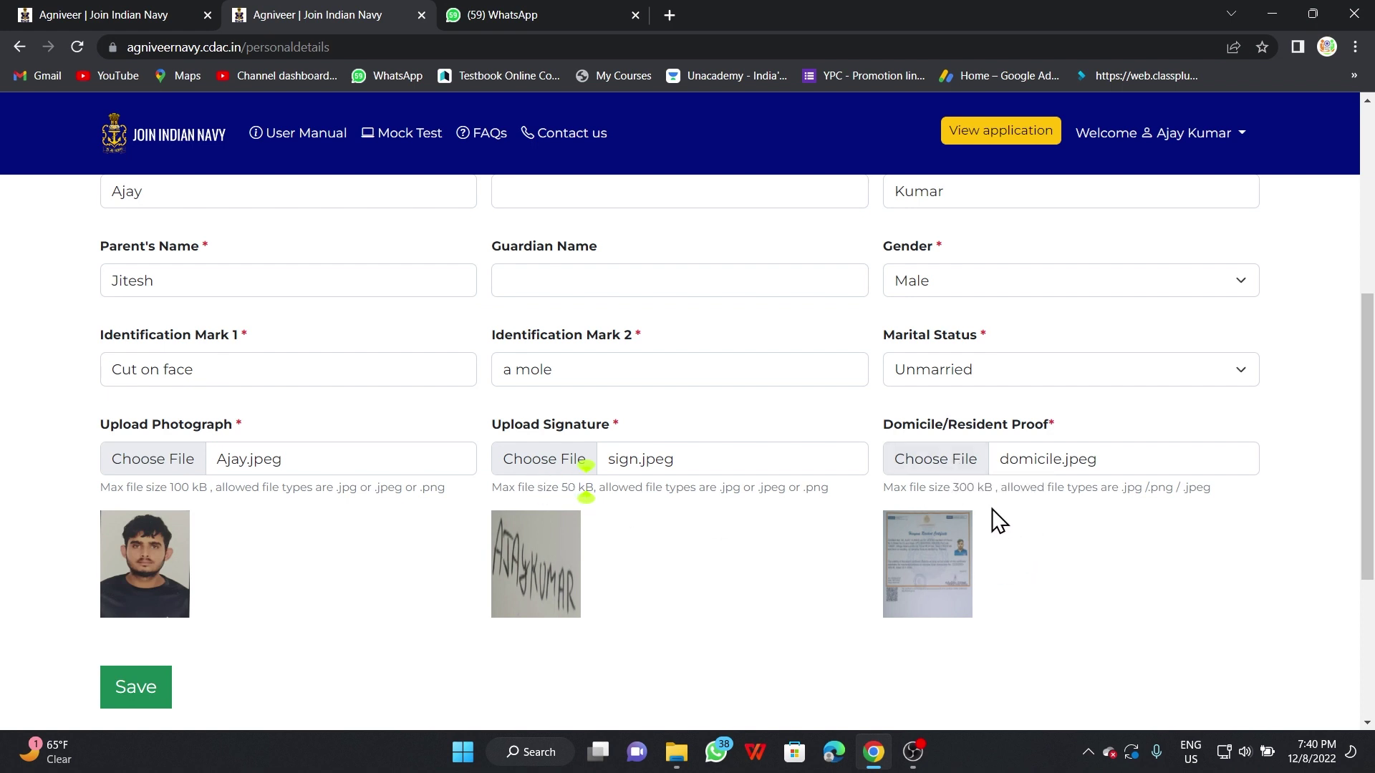
{"action": "left_click", "coordinate": [115, 688]}
{"action": "left_click", "coordinate": [771, 157]}
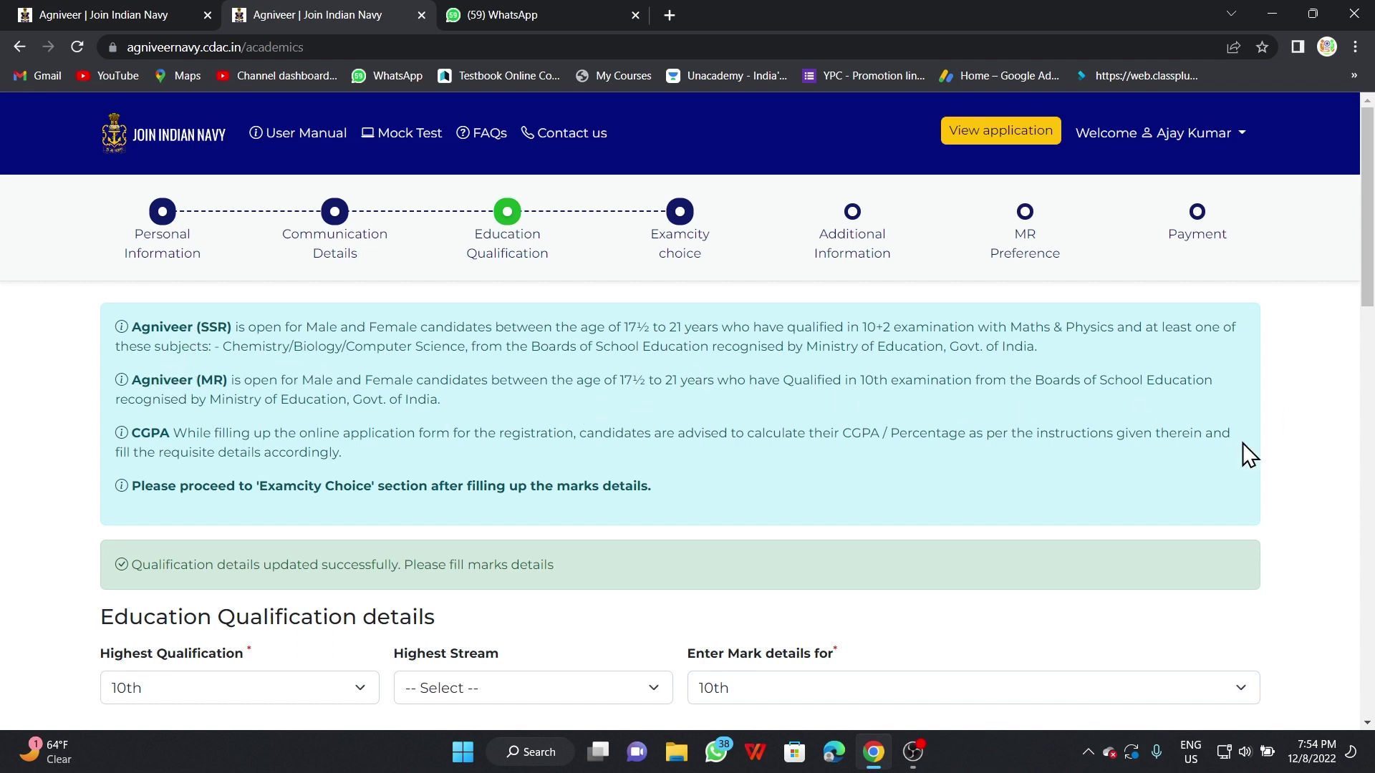
Step: Examine the highest qualification and stream choices and the subject marks listed for the 10th exam
{"action": "scroll", "coordinate": [1372, 329], "scroll_direction": "down", "scroll_amount": 4}
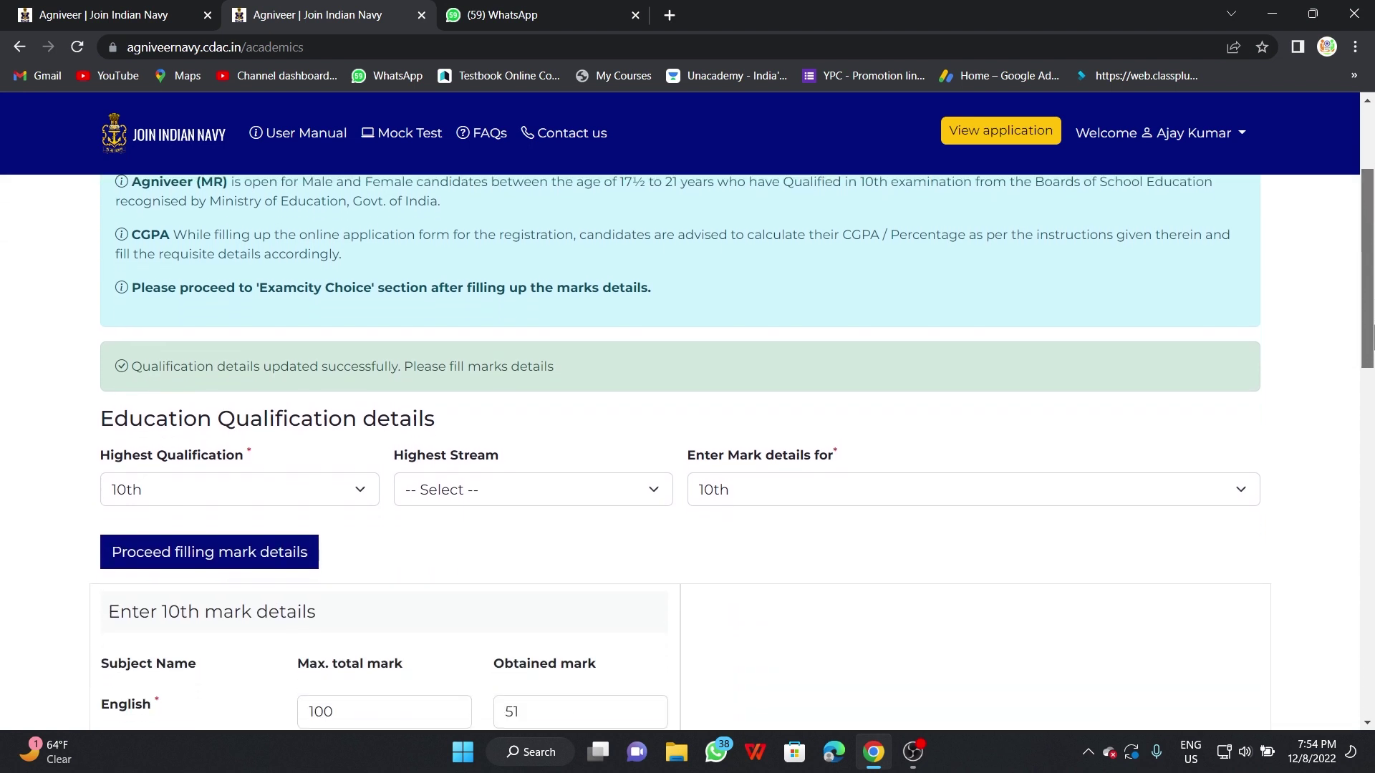
{"action": "scroll", "coordinate": [1371, 349], "scroll_direction": "down", "scroll_amount": 1}
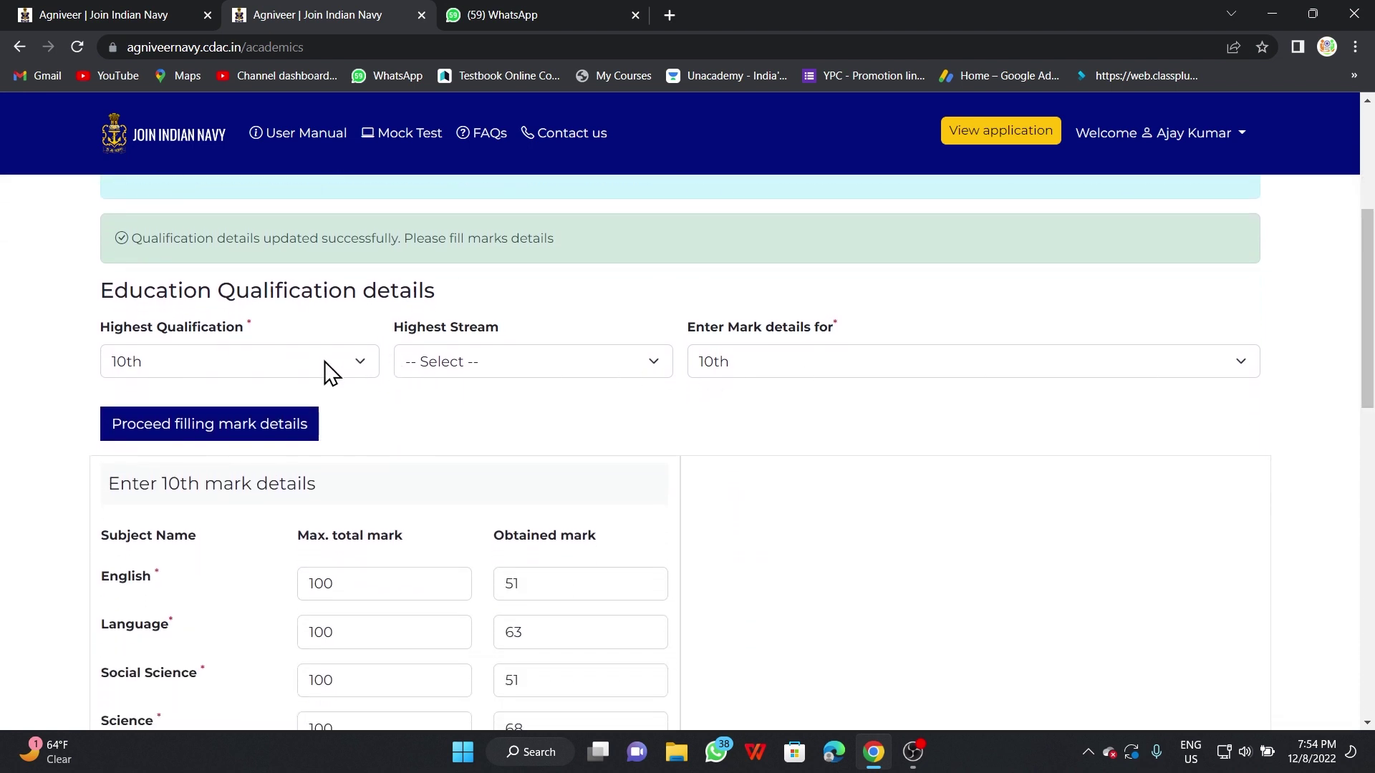
{"action": "left_click", "coordinate": [521, 363]}
{"action": "left_click", "coordinate": [522, 361]}
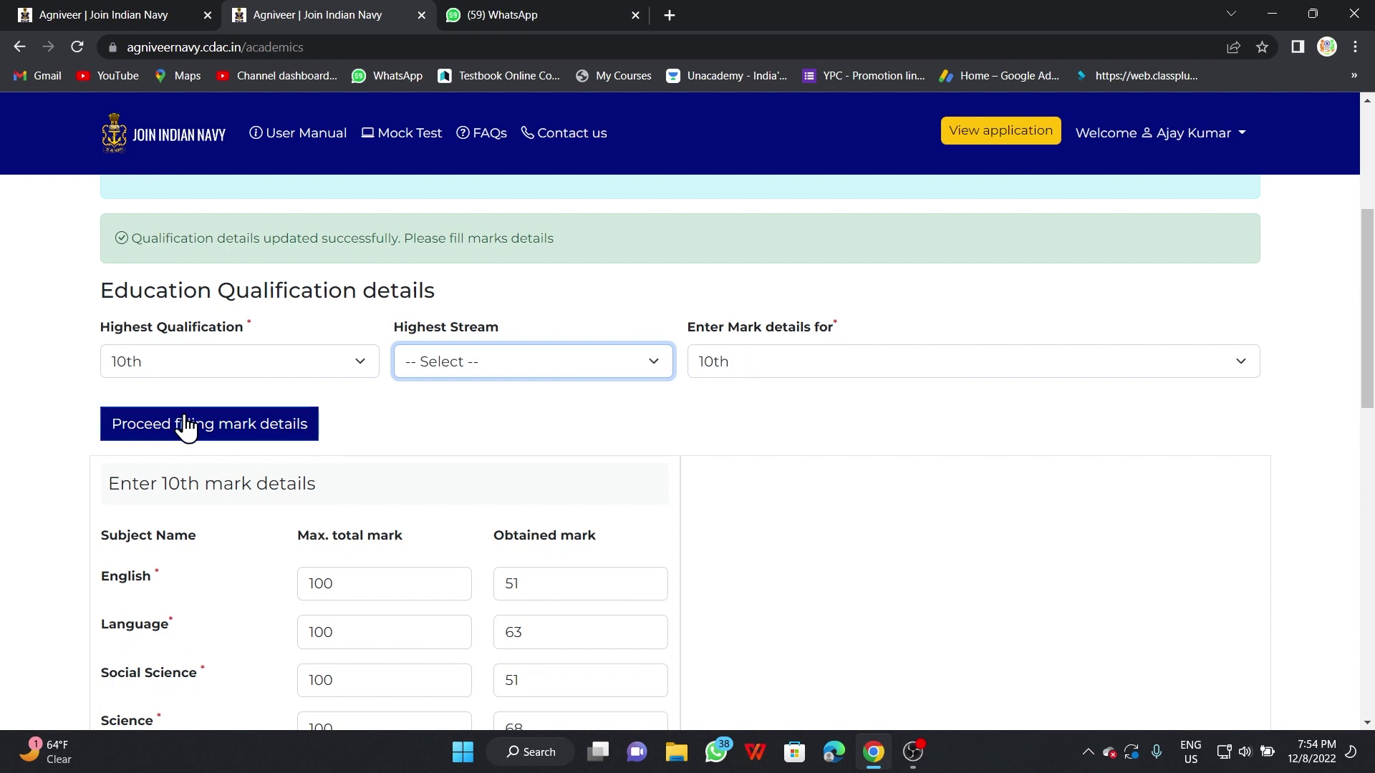
{"action": "scroll", "coordinate": [1371, 365], "scroll_direction": "down", "scroll_amount": 2}
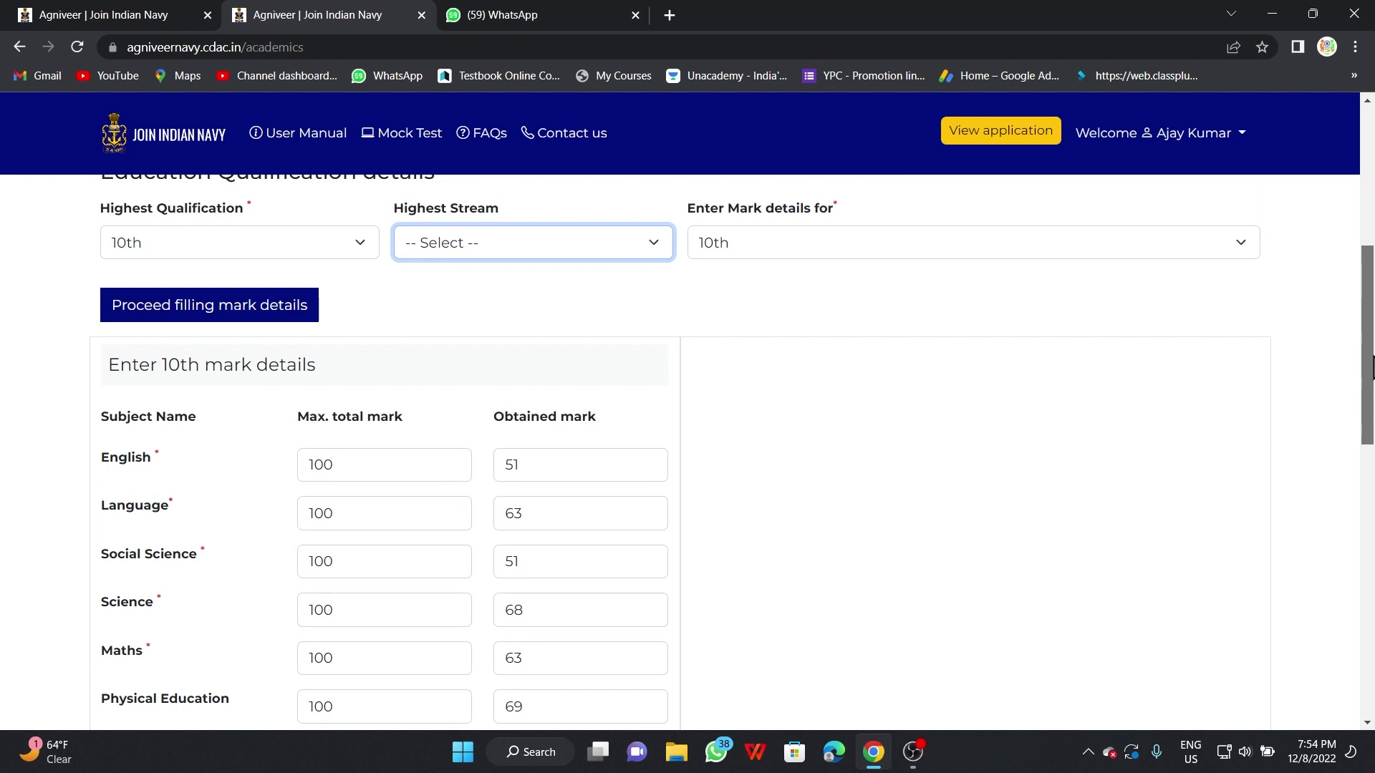
{"action": "left_click_drag", "start_coordinate": [1372, 366], "coordinate": [1372, 370]}
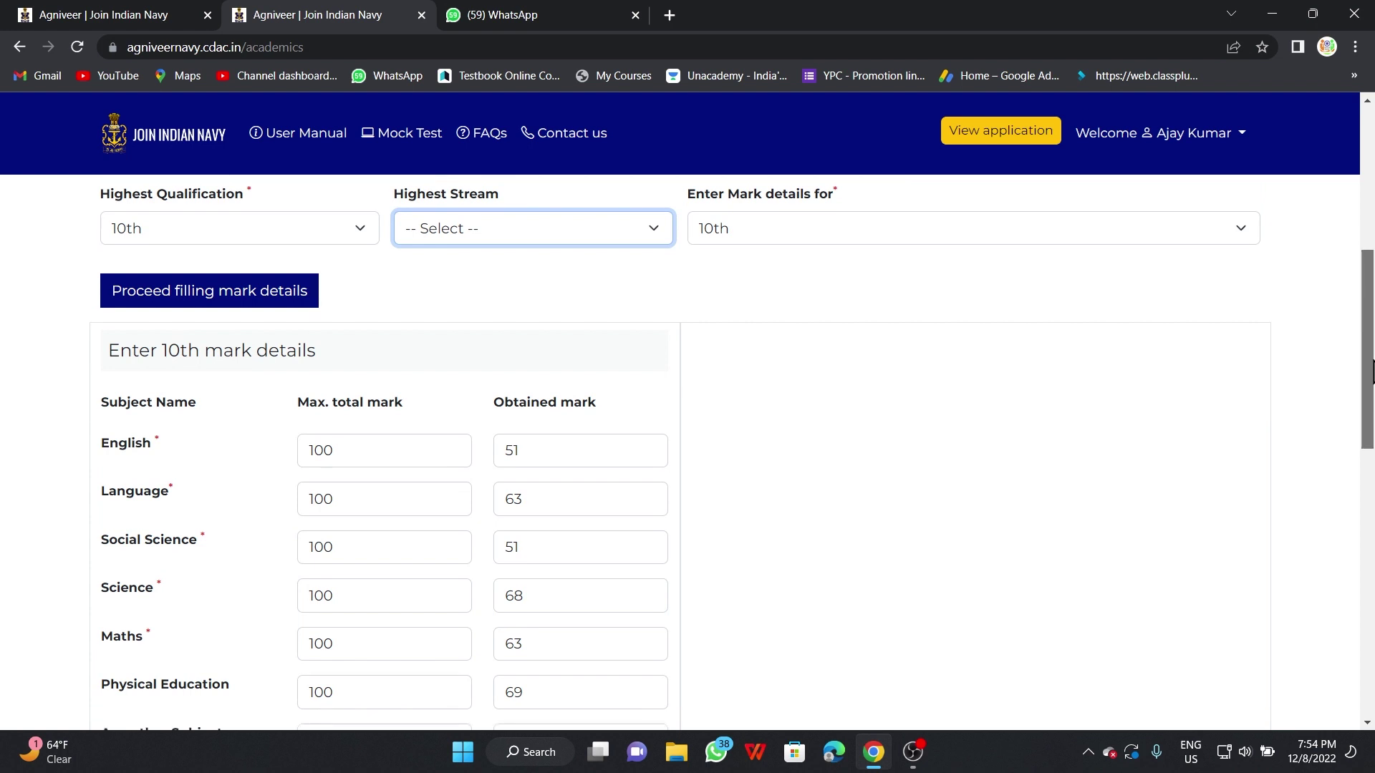
{"action": "left_click", "coordinate": [277, 234]}
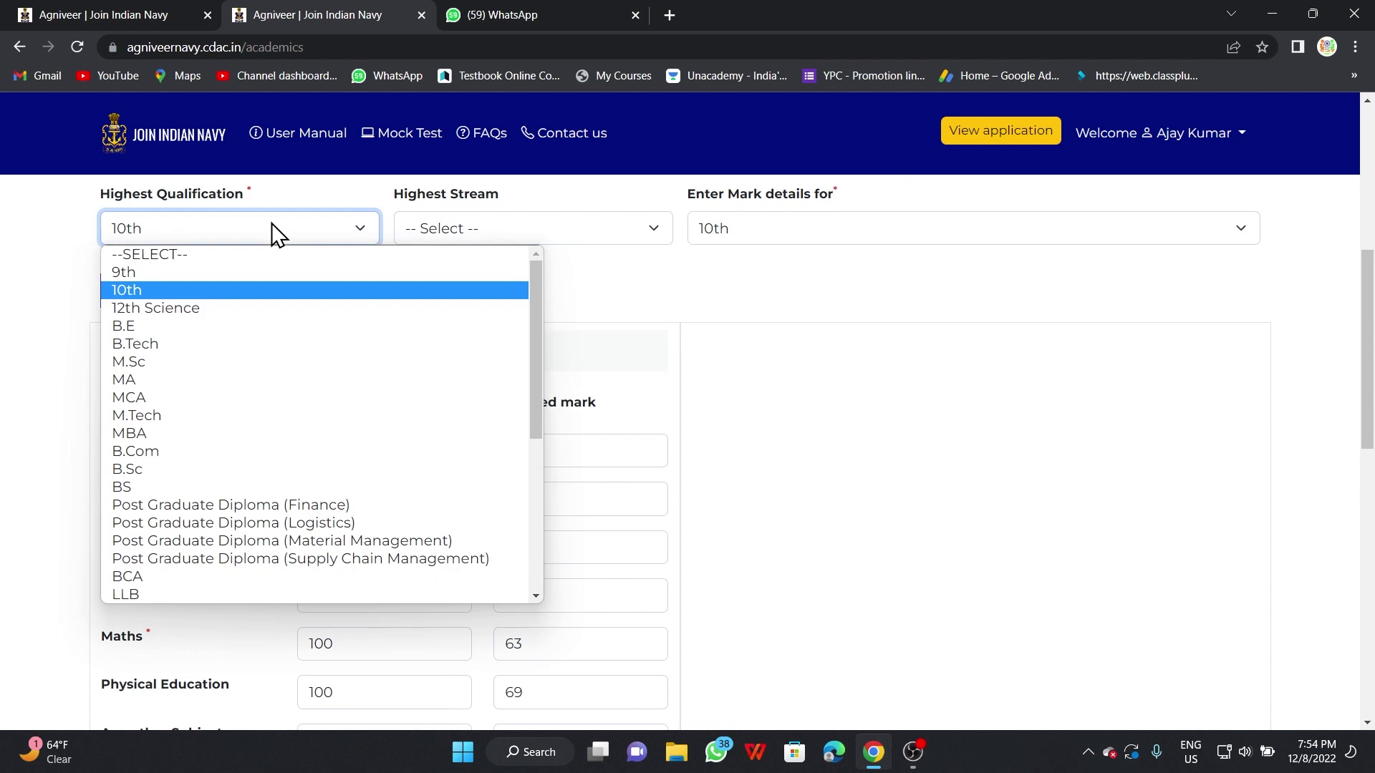
{"action": "left_click", "coordinate": [274, 228]}
{"action": "scroll", "coordinate": [1370, 315], "scroll_direction": "down", "scroll_amount": 1}
{"action": "scroll", "coordinate": [1371, 315], "scroll_direction": "down", "scroll_amount": 1}
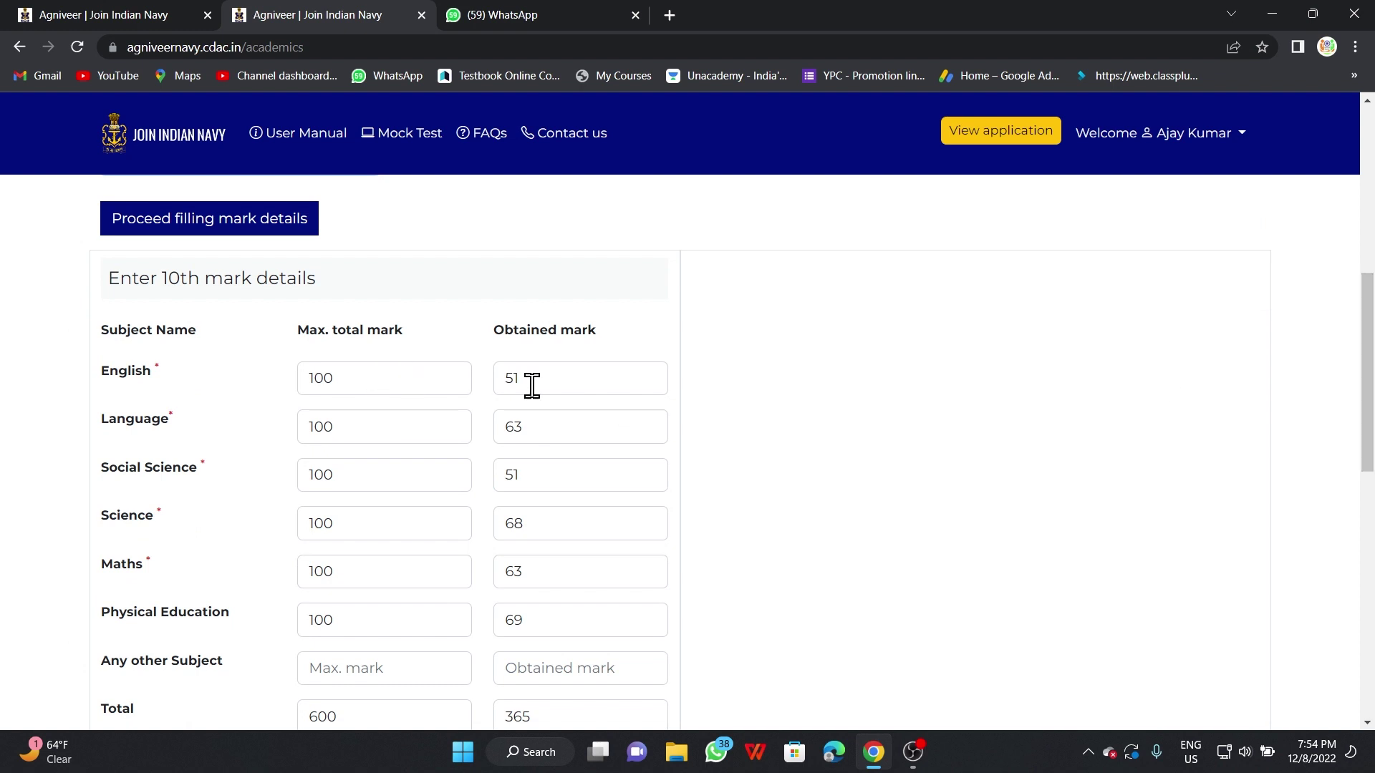
Step: Submit the 10th mark details with the mark sheet, board, state and school information
{"action": "left_click_drag", "start_coordinate": [1371, 414], "coordinate": [1371, 570]}
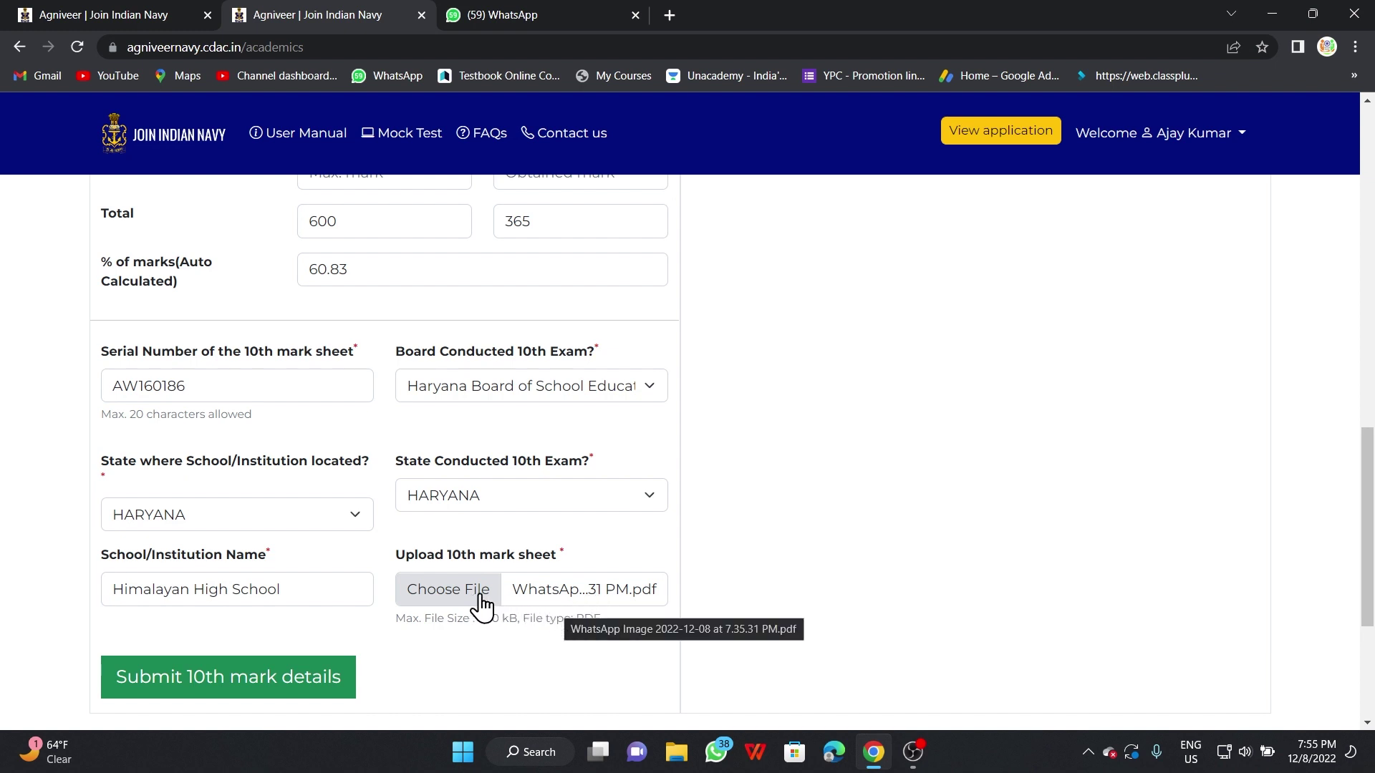
{"action": "left_click", "coordinate": [294, 687]}
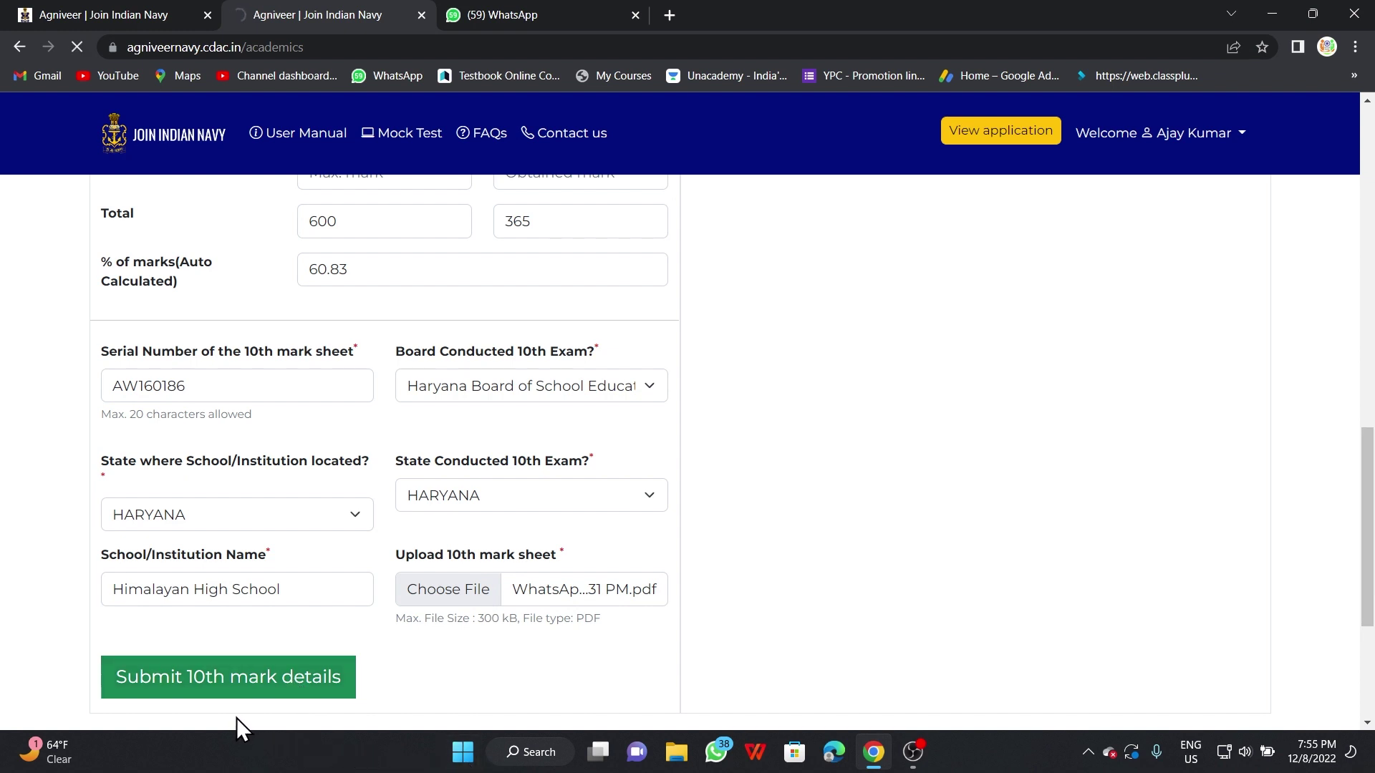
{"action": "left_click_drag", "start_coordinate": [1366, 530], "coordinate": [1300, 178]}
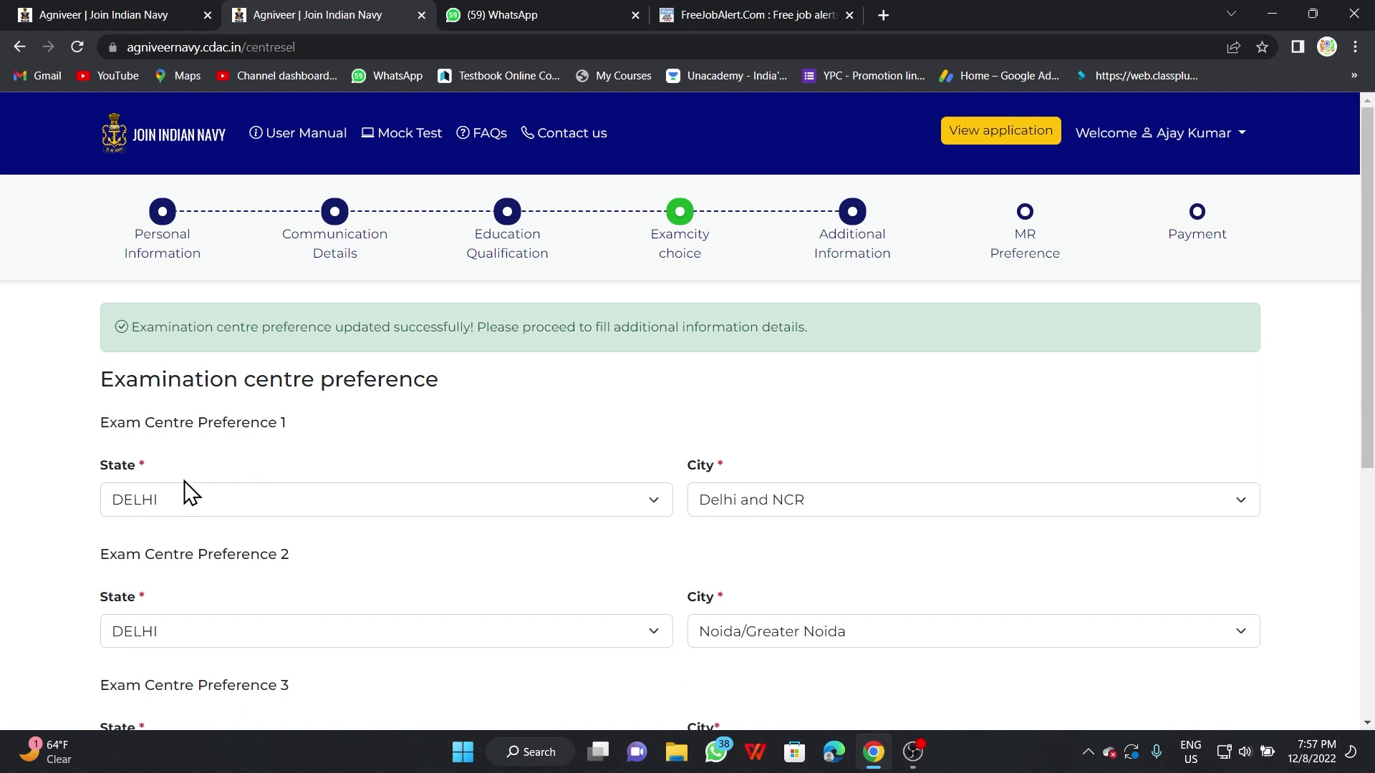
Step: Choose Delhi and NCR as the city for Exam Centre Preference 1
{"action": "scroll", "coordinate": [1371, 372], "scroll_direction": "down", "scroll_amount": 3}
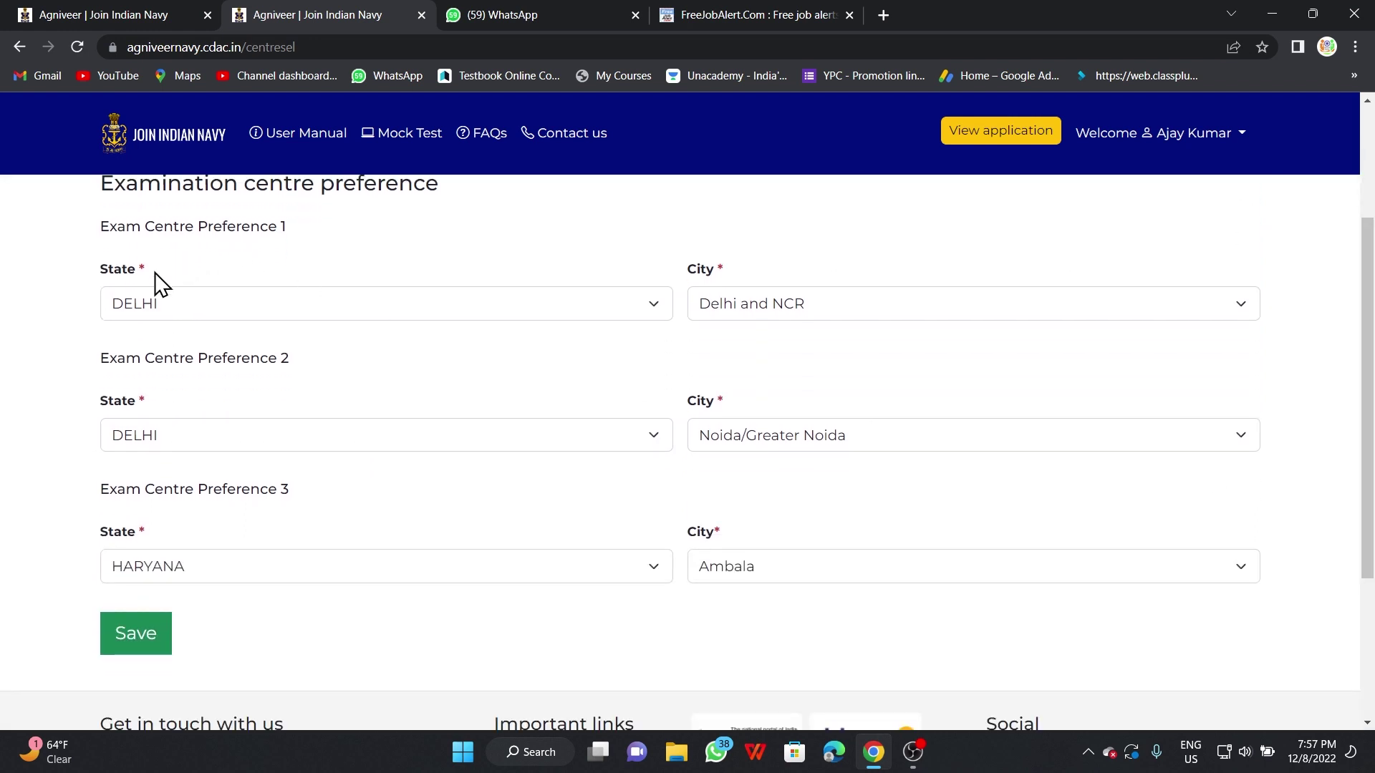
{"action": "left_click", "coordinate": [915, 307]}
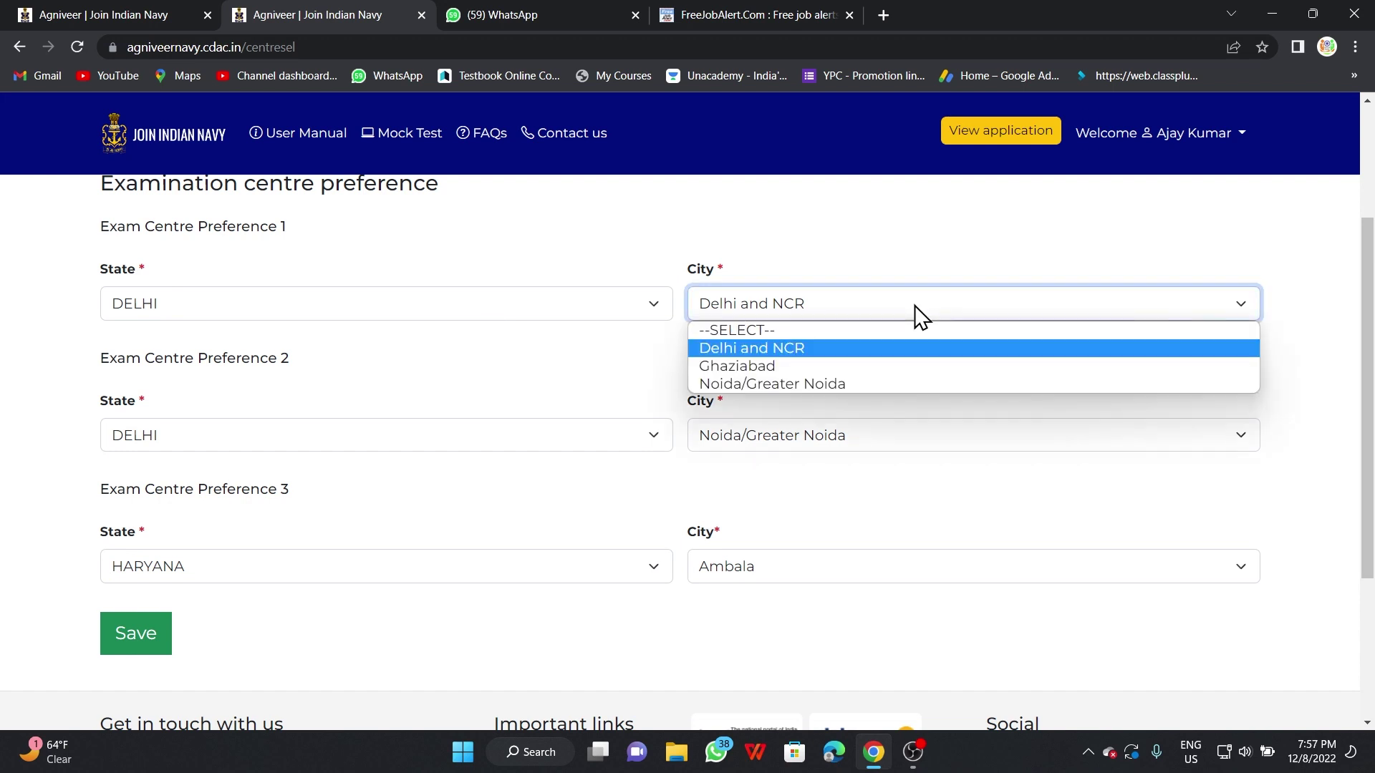
{"action": "left_click", "coordinate": [841, 355]}
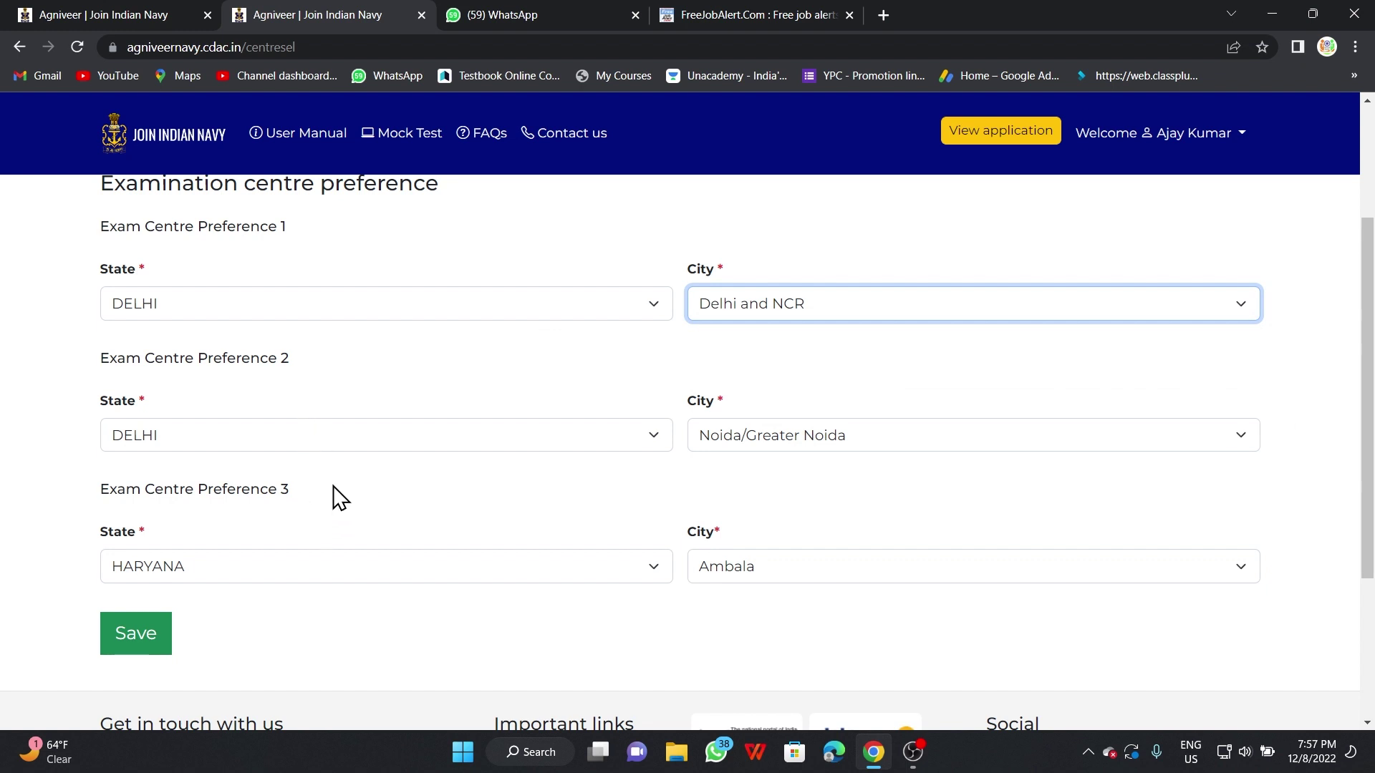
{"action": "key", "text": "Return"}
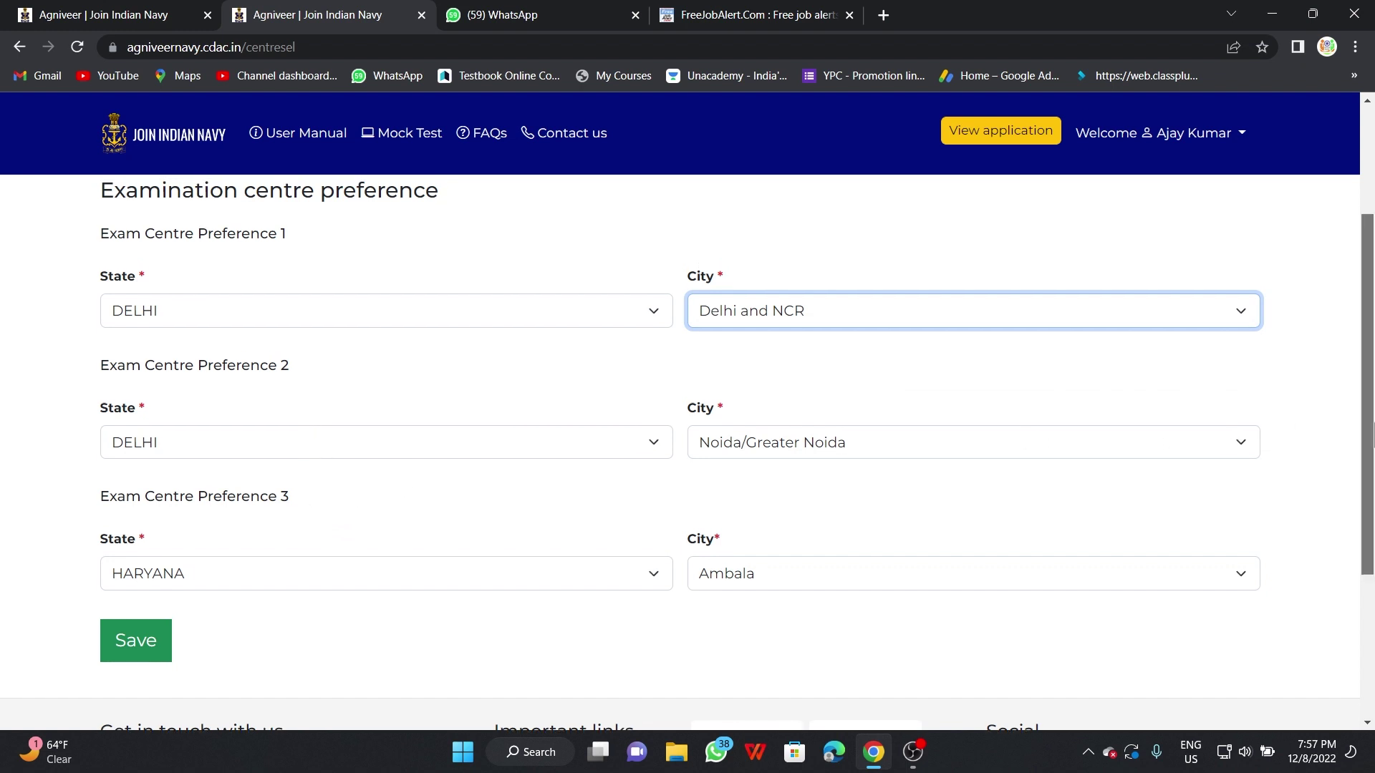
Step: Answer No to NCC certificate, swimming and sponsored candidate in the Additional Information section, and save with confirmation
{"action": "left_click", "coordinate": [857, 235]}
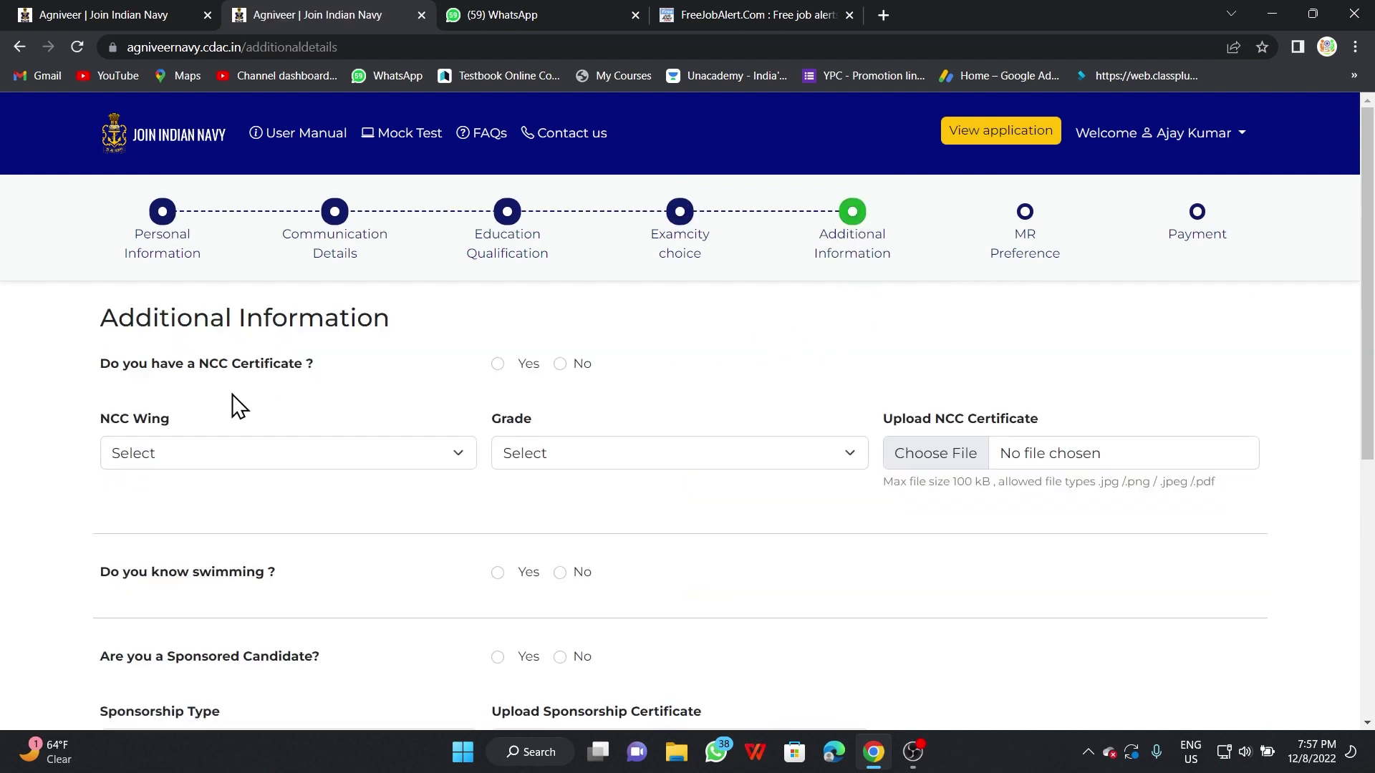
{"action": "left_click", "coordinate": [559, 364]}
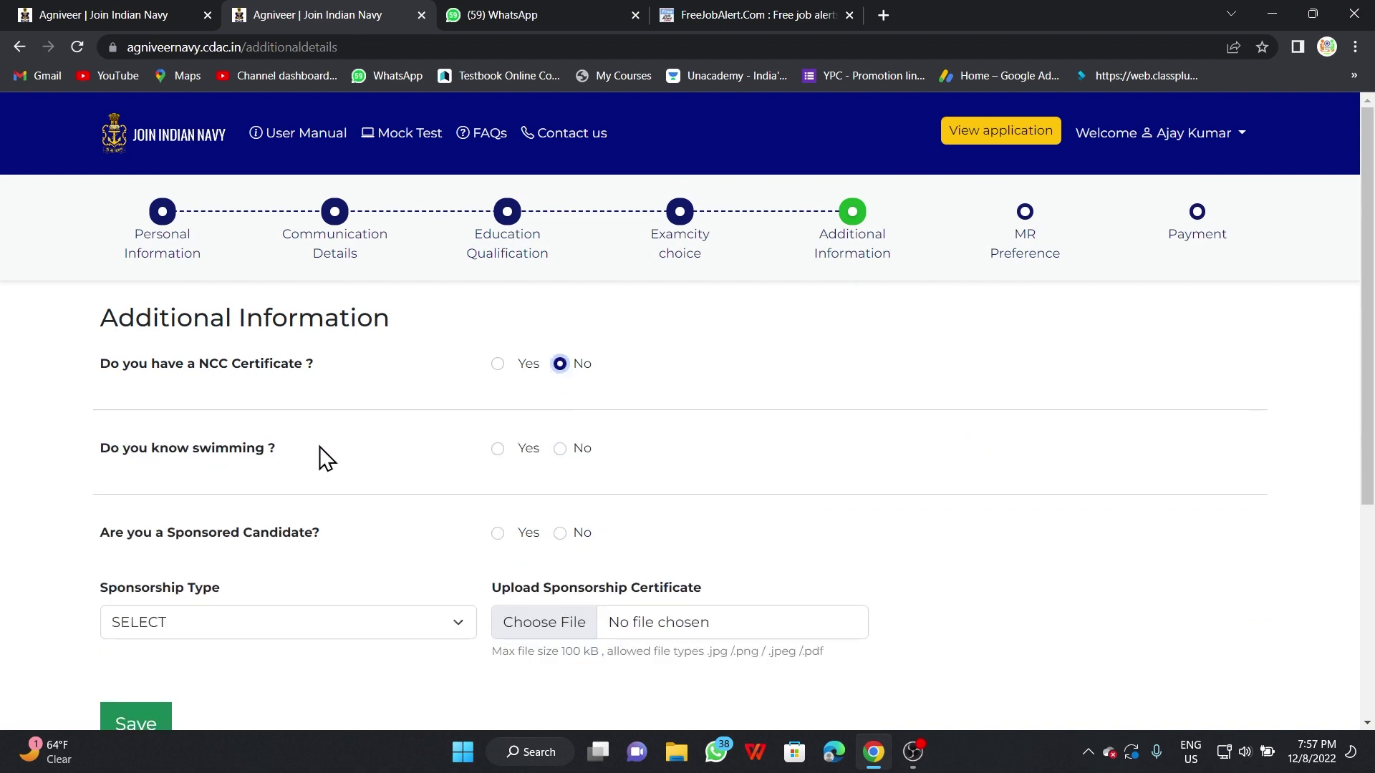
{"action": "left_click", "coordinate": [560, 448]}
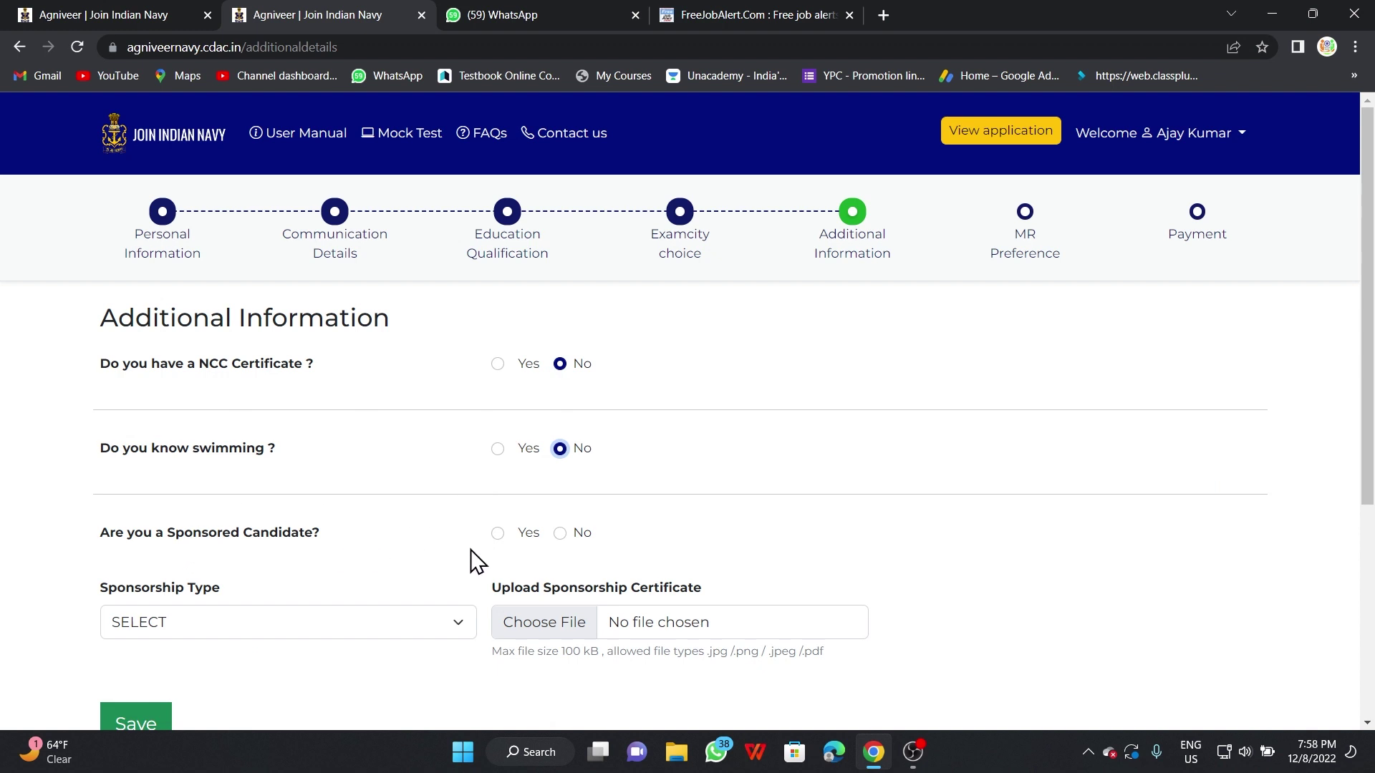
{"action": "left_click", "coordinate": [560, 533]}
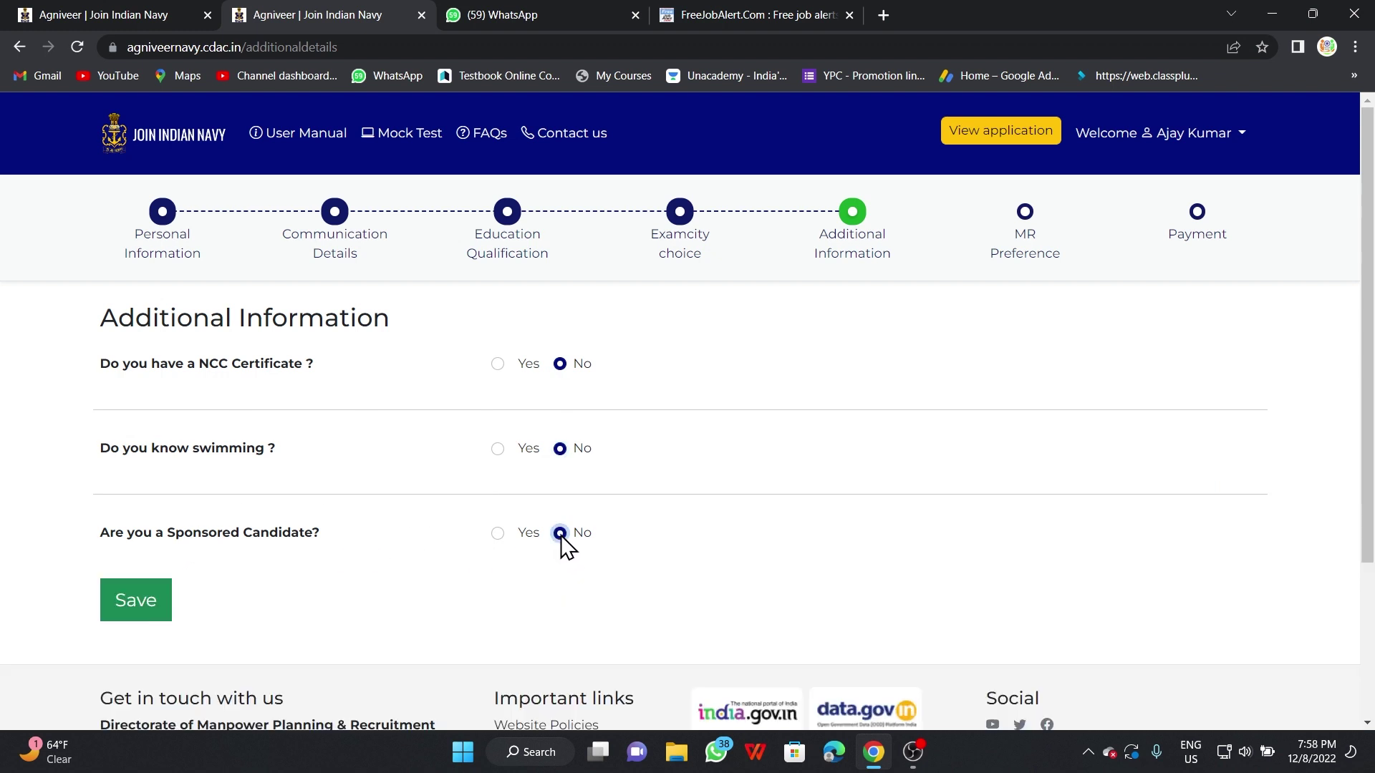
{"action": "left_click", "coordinate": [159, 616]}
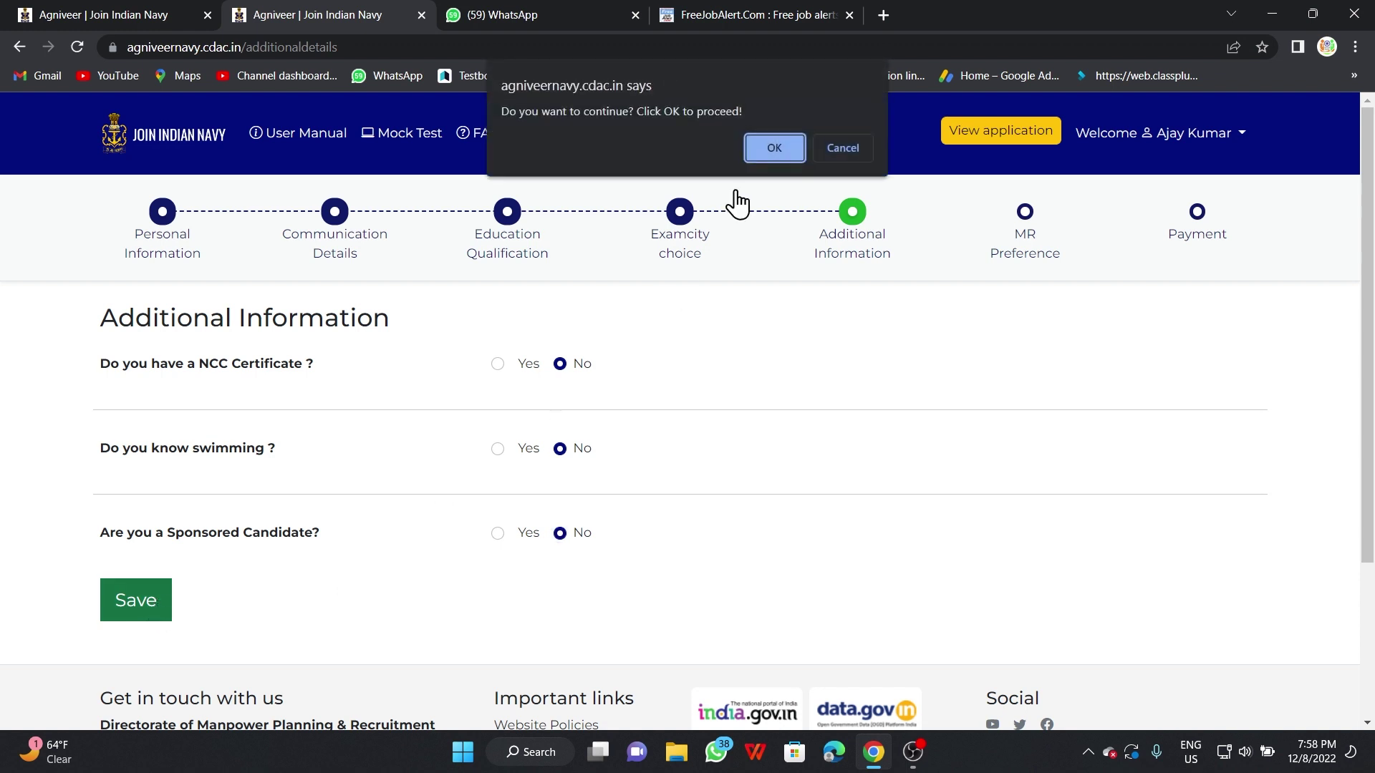
{"action": "left_click", "coordinate": [757, 159]}
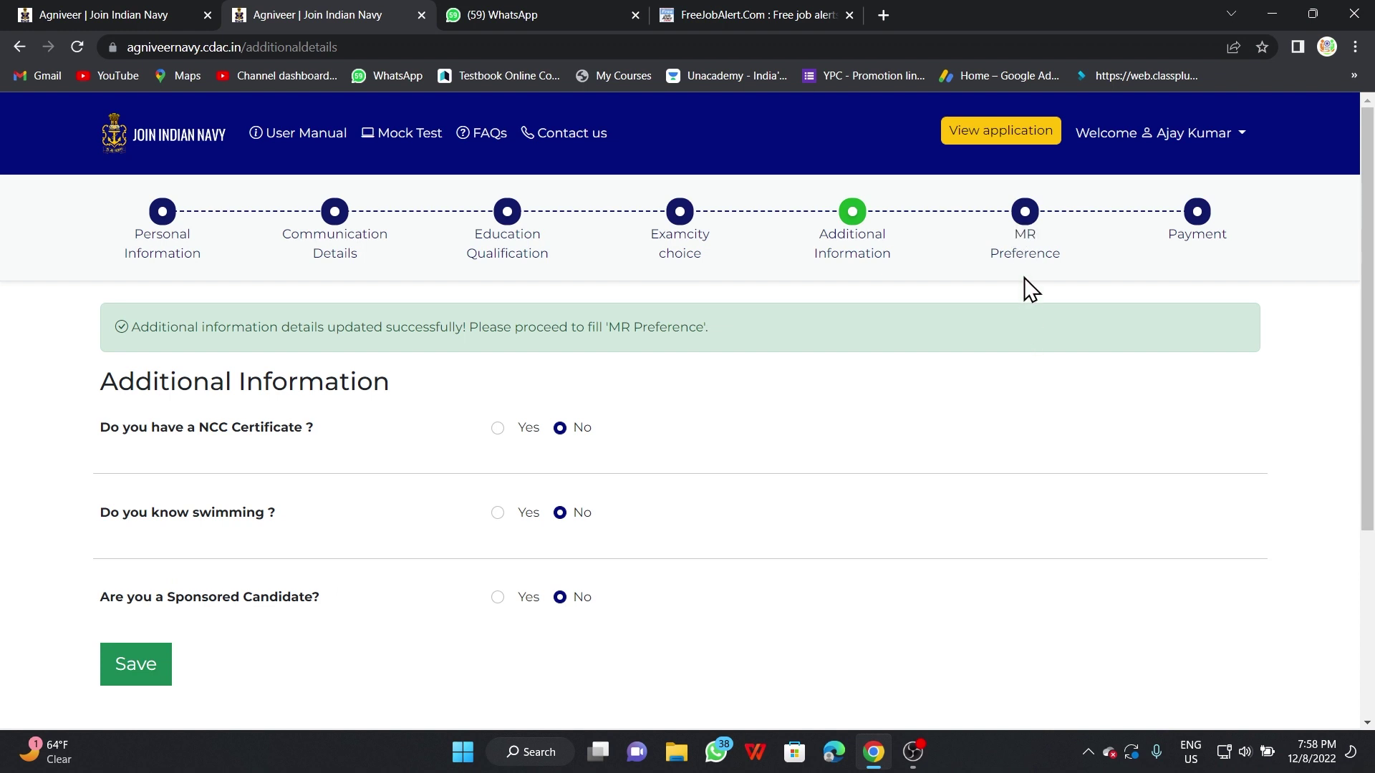
Step: Set the MR preferences to Steward, Chef and Hygienist in that order, and save and confirm them
{"action": "left_click", "coordinate": [1026, 229]}
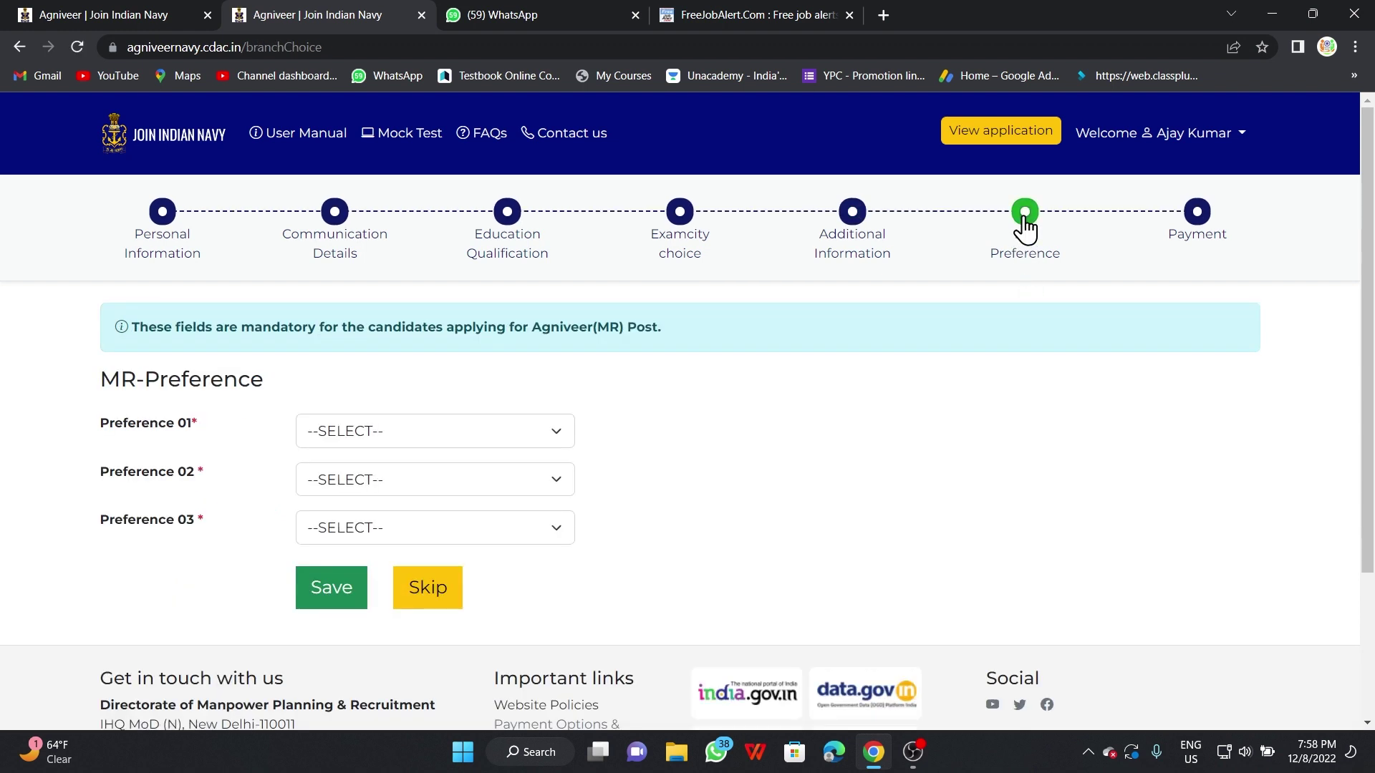
{"action": "left_click", "coordinate": [437, 432]}
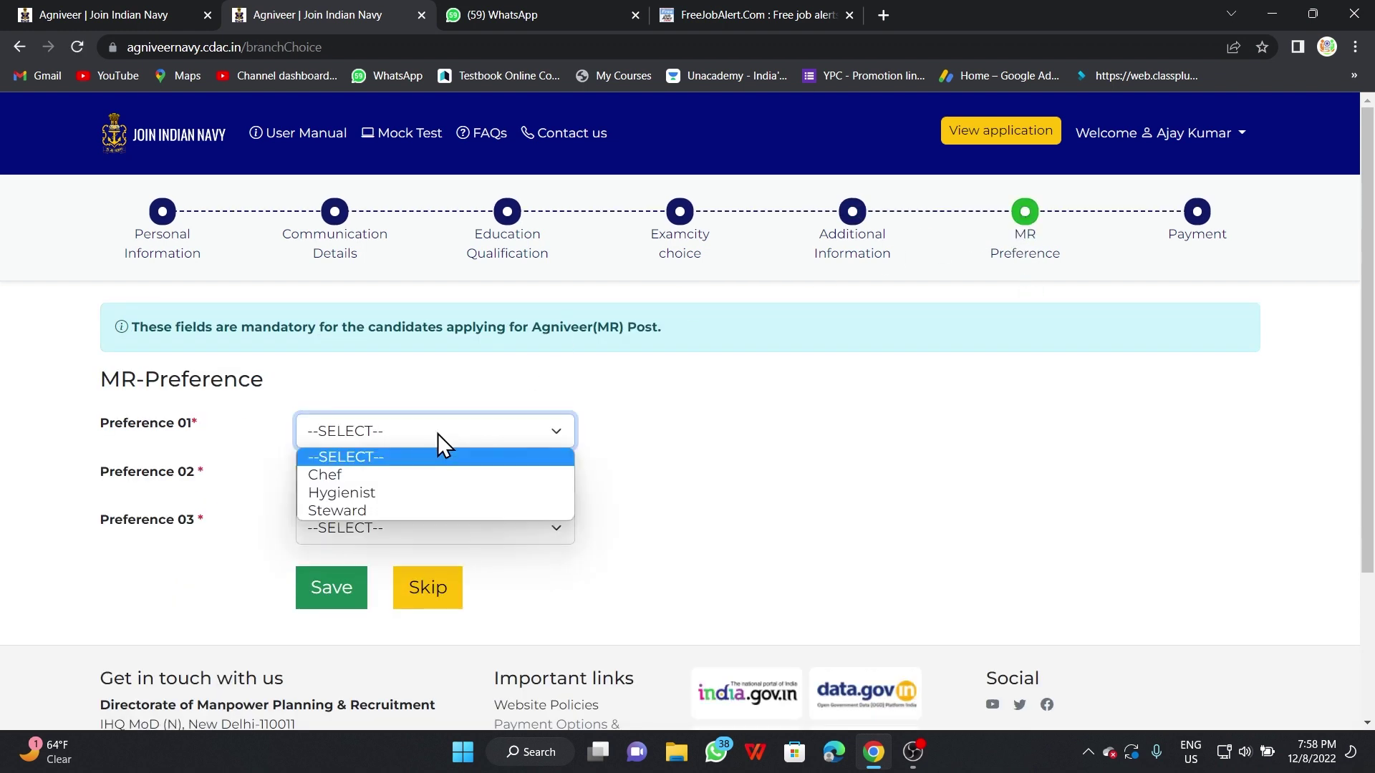
{"action": "left_click", "coordinate": [378, 511]}
{"action": "left_click", "coordinate": [373, 488]}
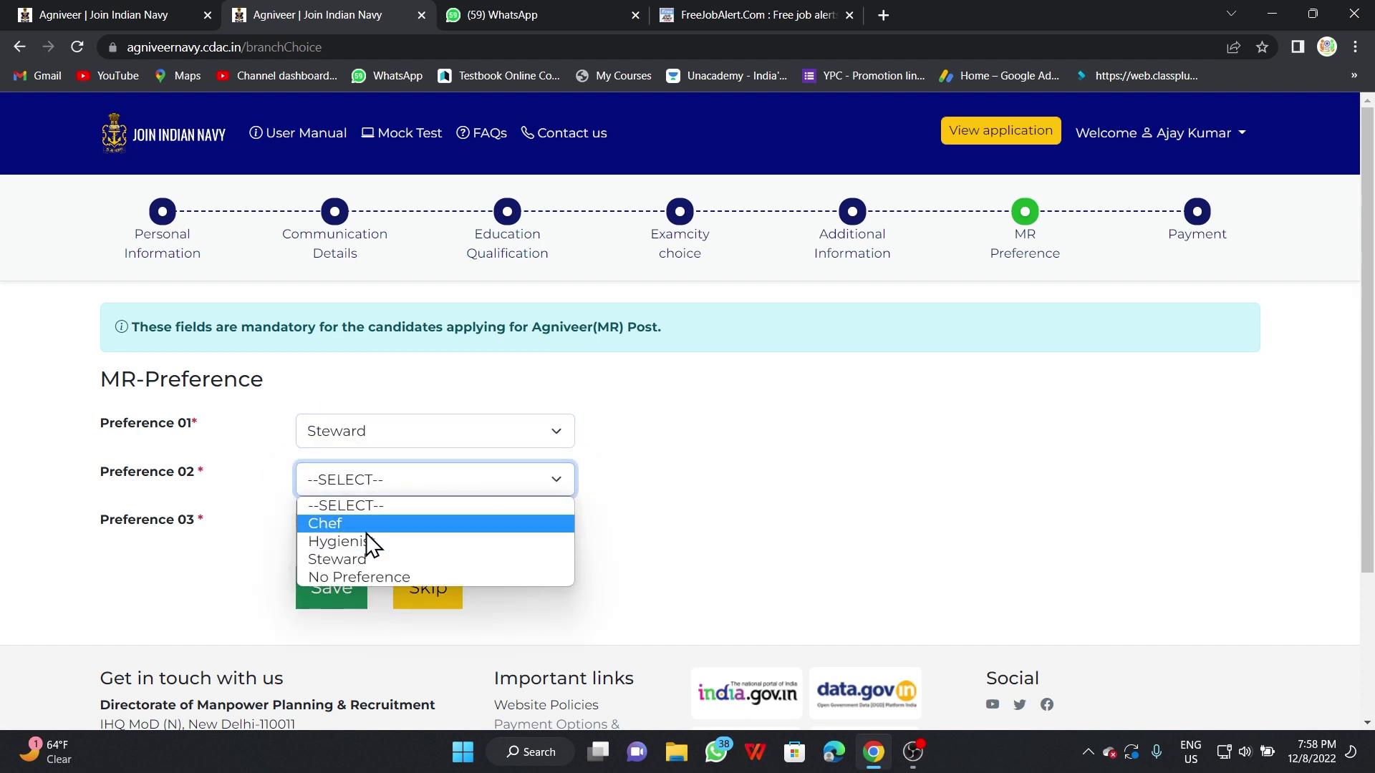
{"action": "left_click", "coordinate": [368, 527]}
{"action": "left_click", "coordinate": [366, 536]}
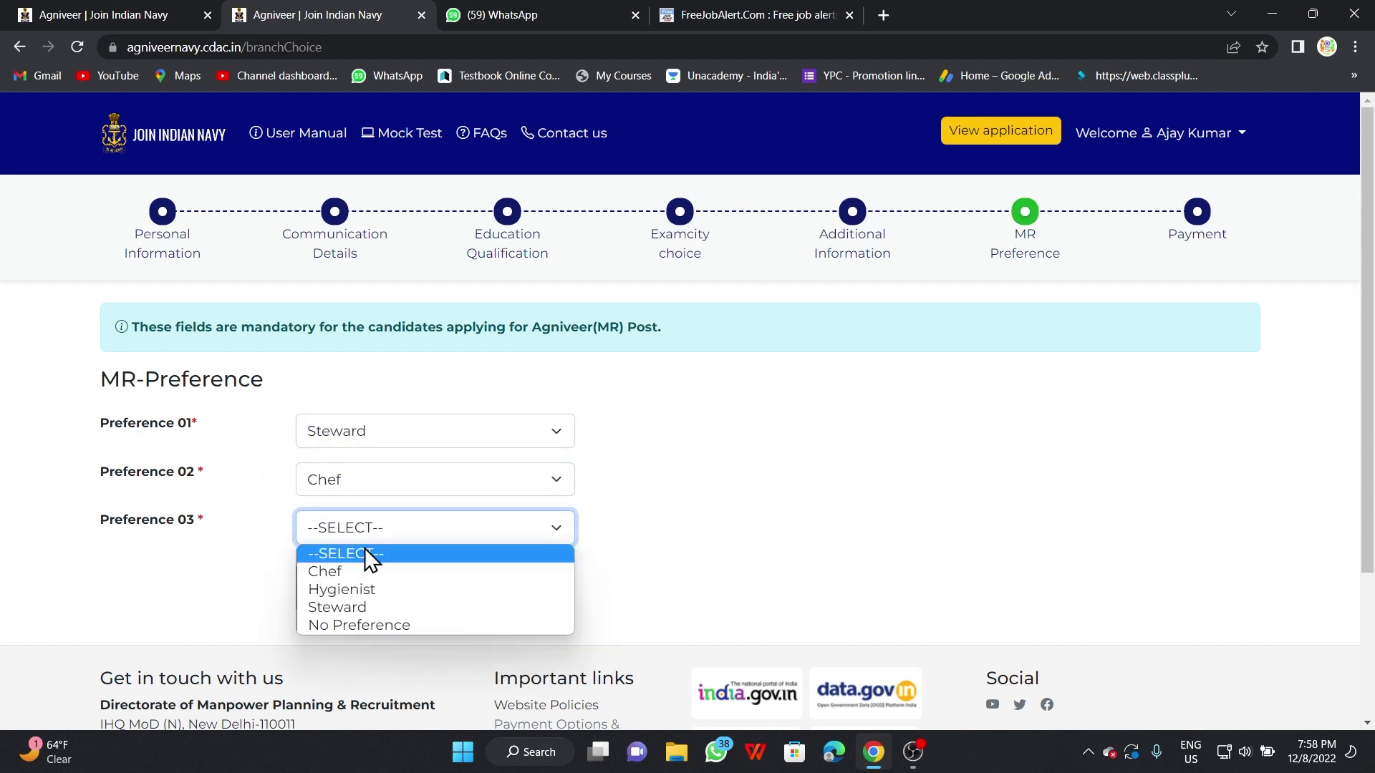
{"action": "left_click", "coordinate": [362, 590]}
{"action": "left_click", "coordinate": [355, 599]}
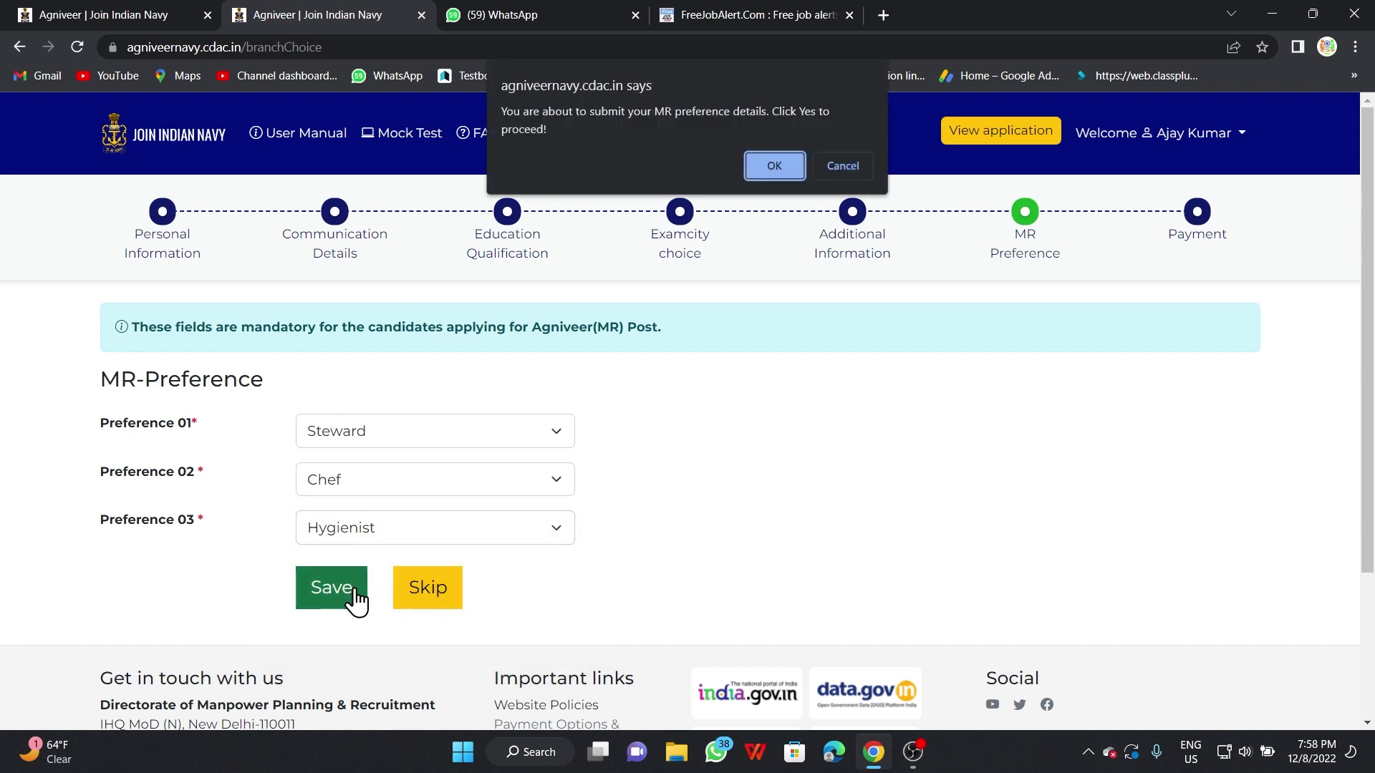
{"action": "left_click", "coordinate": [775, 166]}
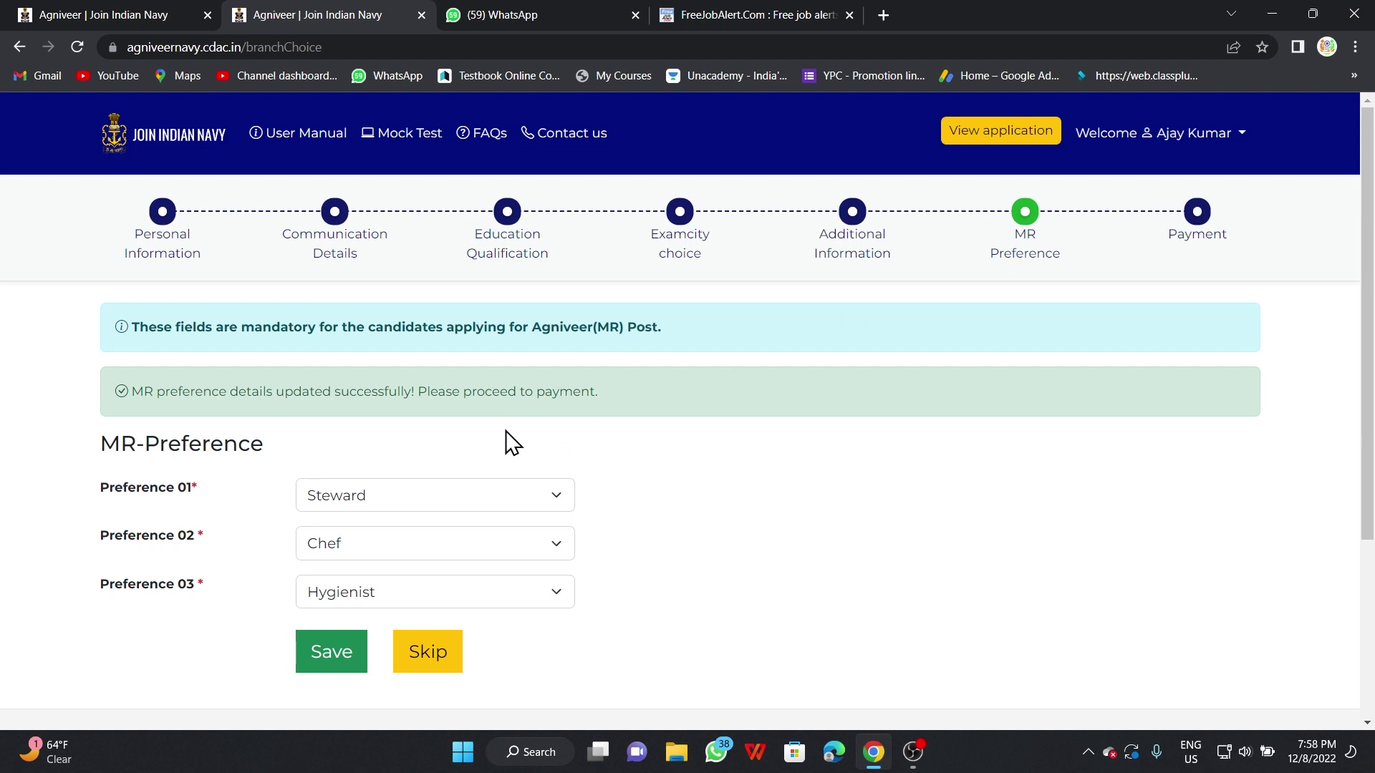
Step: Go to the Payment section and select the Agniveer(MR) post for the examination fee payment
{"action": "left_click", "coordinate": [1197, 218]}
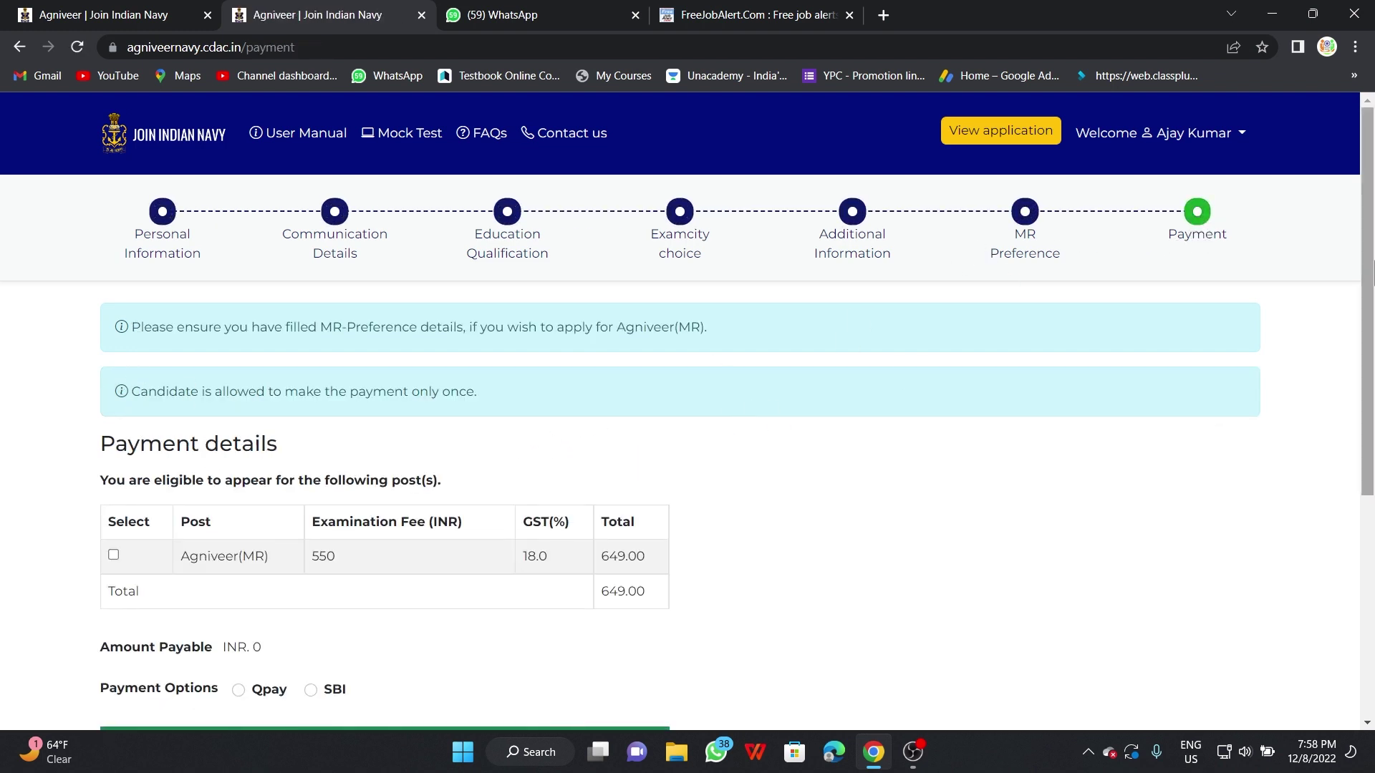
{"action": "scroll", "coordinate": [1325, 208], "scroll_direction": "down", "scroll_amount": 3}
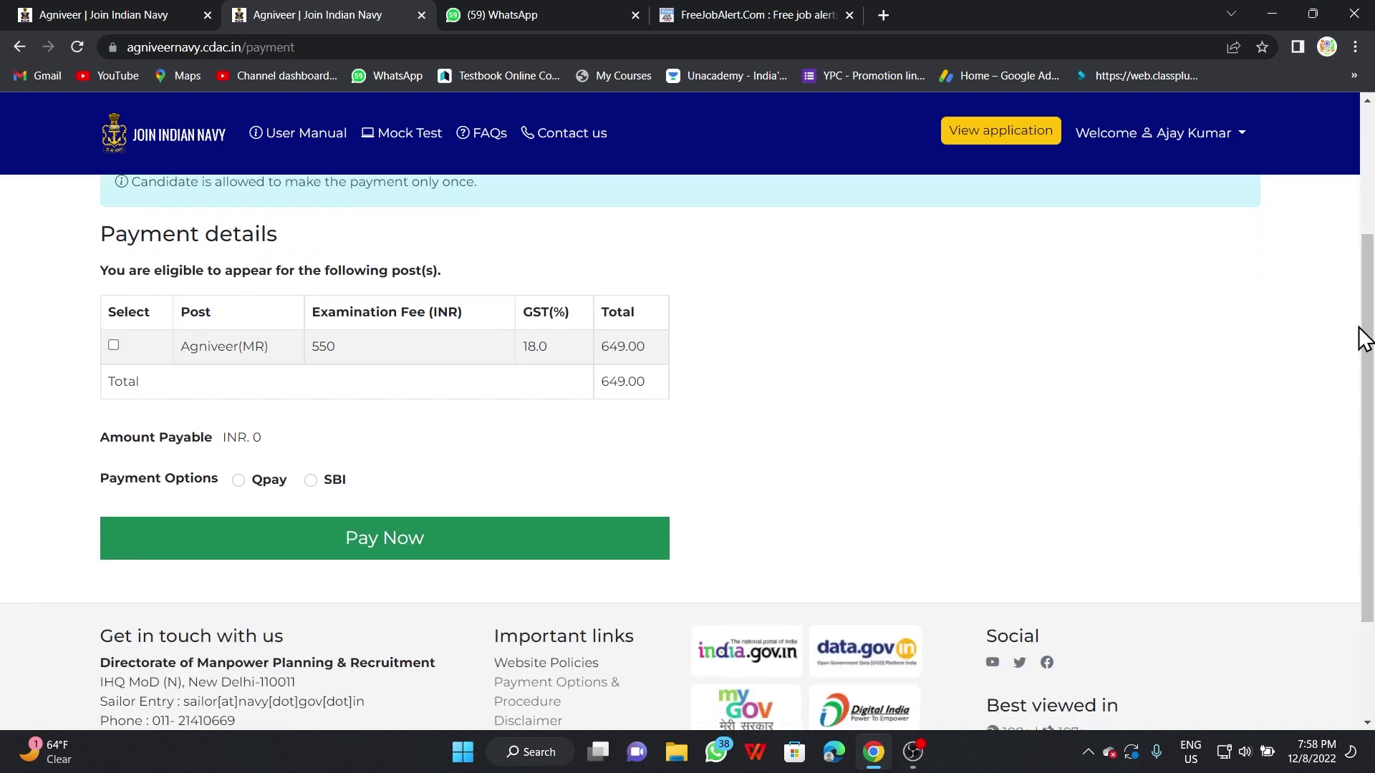
{"action": "left_click", "coordinate": [113, 345]}
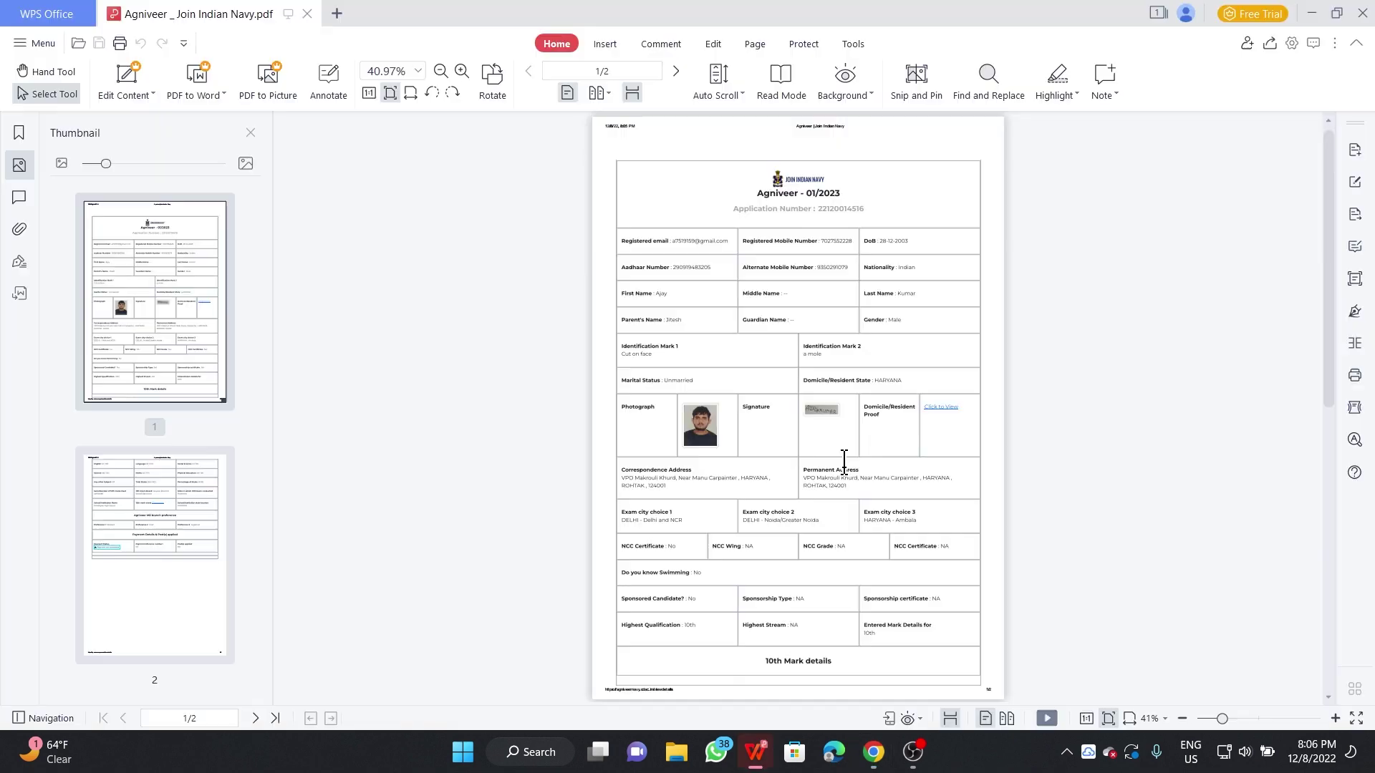
Step: Review the application form PDF in WPS Office, from the personal details to the mark details, branch preferences and payment status
{"action": "scroll", "coordinate": [843, 465], "scroll_direction": "down", "scroll_amount": 1}
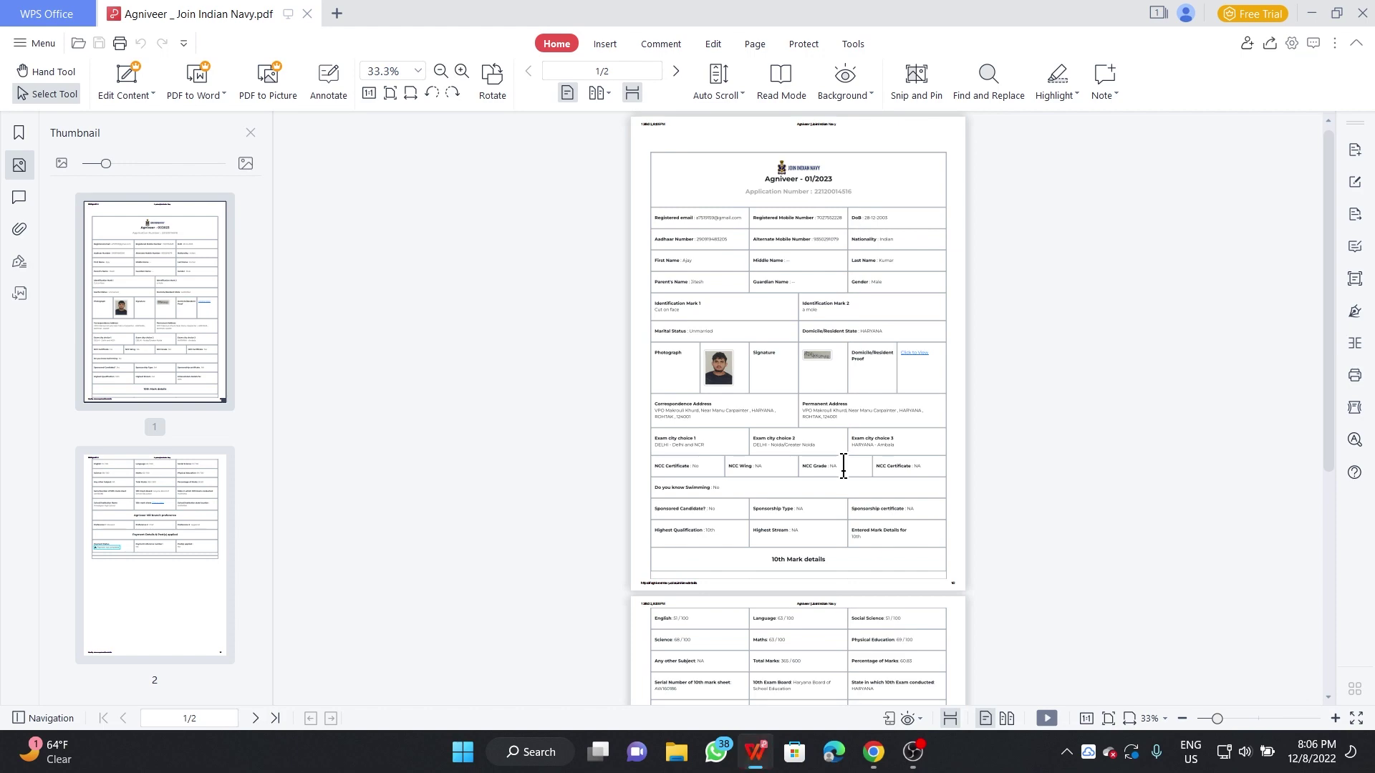
{"action": "scroll", "coordinate": [844, 465], "scroll_direction": "up", "scroll_amount": 3}
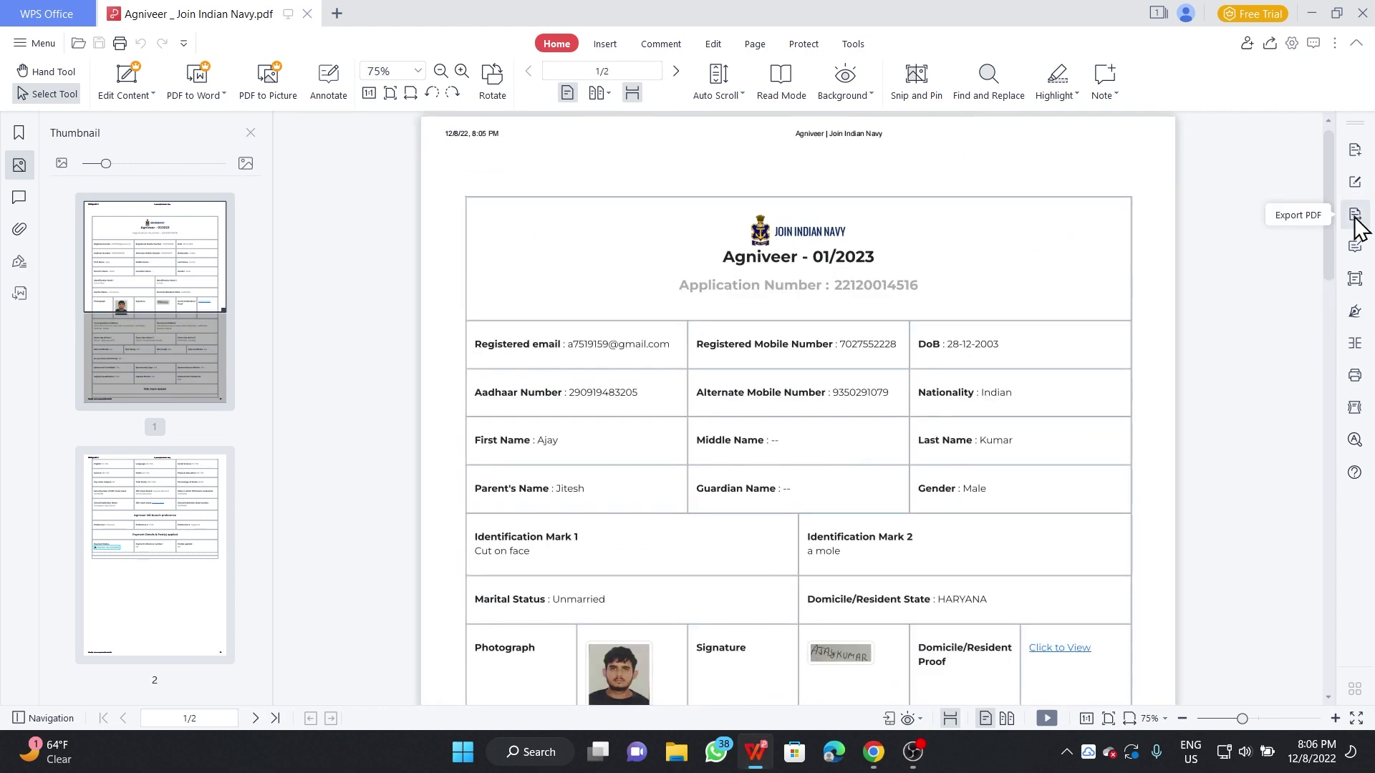
{"action": "left_click_drag", "start_coordinate": [1332, 191], "coordinate": [1333, 417]}
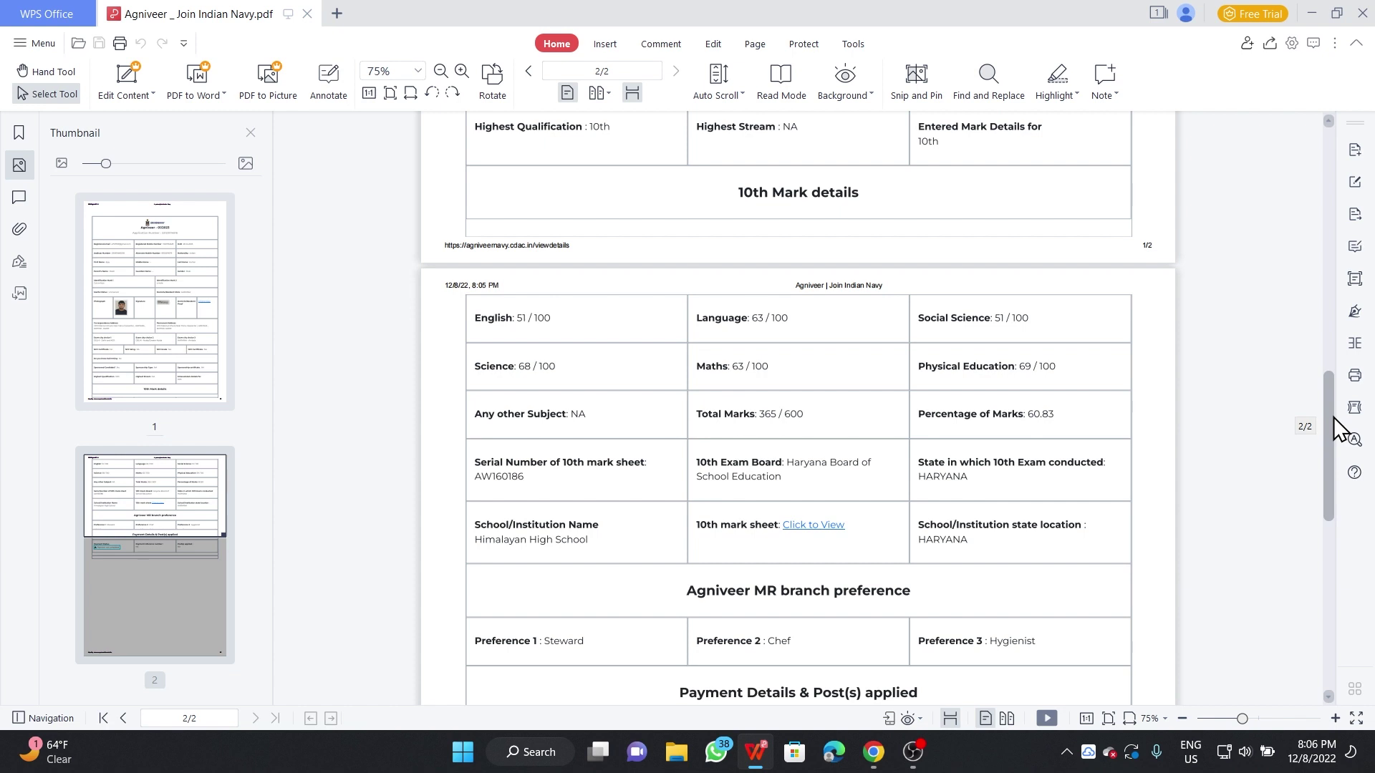
{"action": "left_click_drag", "start_coordinate": [1333, 417], "coordinate": [1332, 466]}
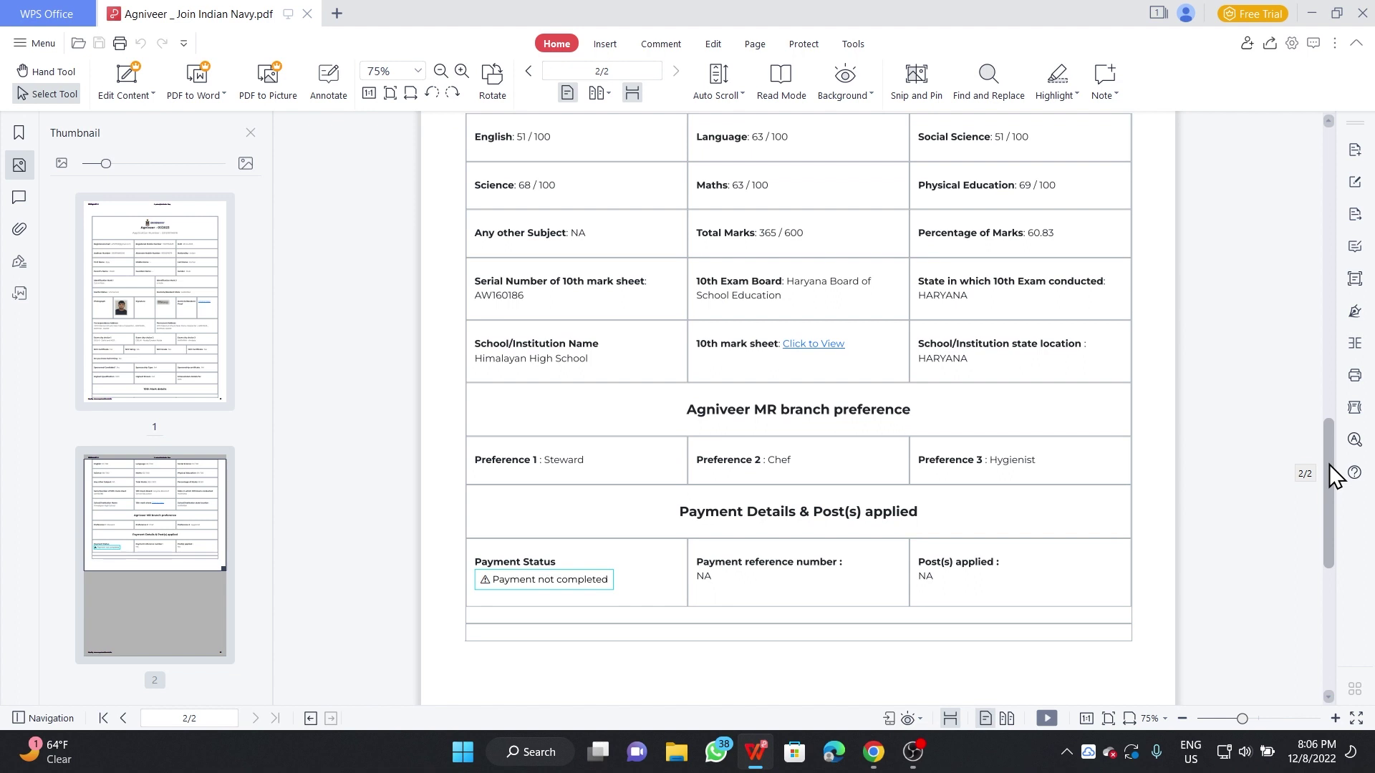
{"action": "left_click_drag", "start_coordinate": [1331, 465], "coordinate": [1330, 179]}
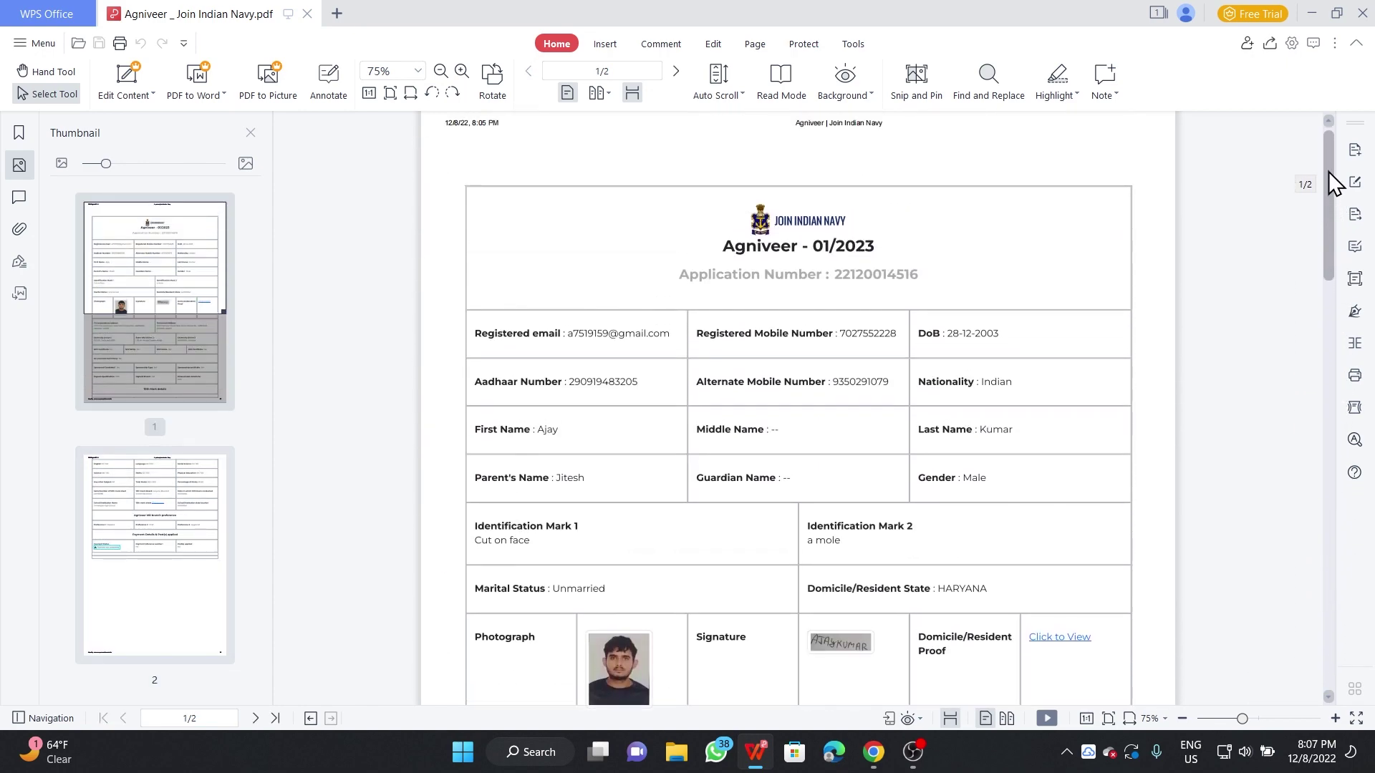
{"action": "scroll", "coordinate": [1333, 182], "scroll_direction": "up", "scroll_amount": 1}
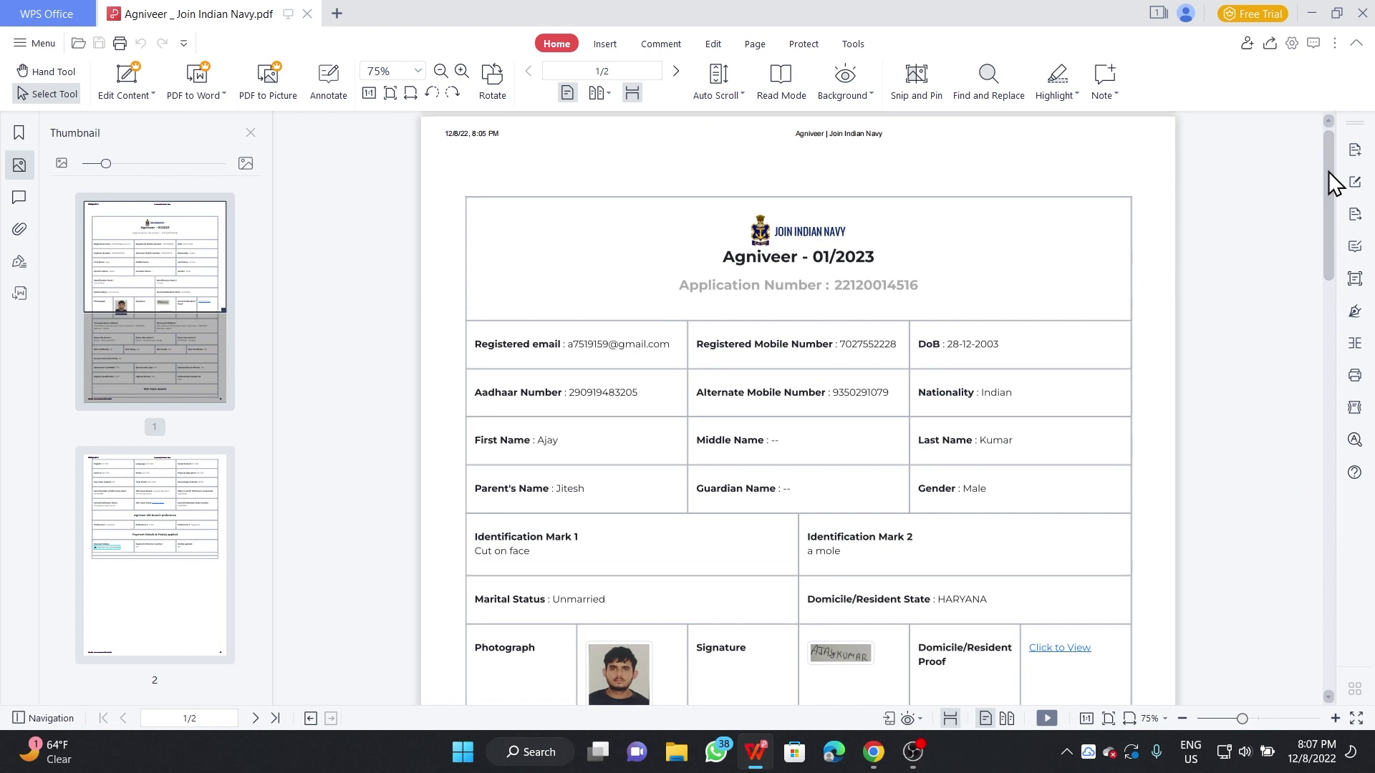